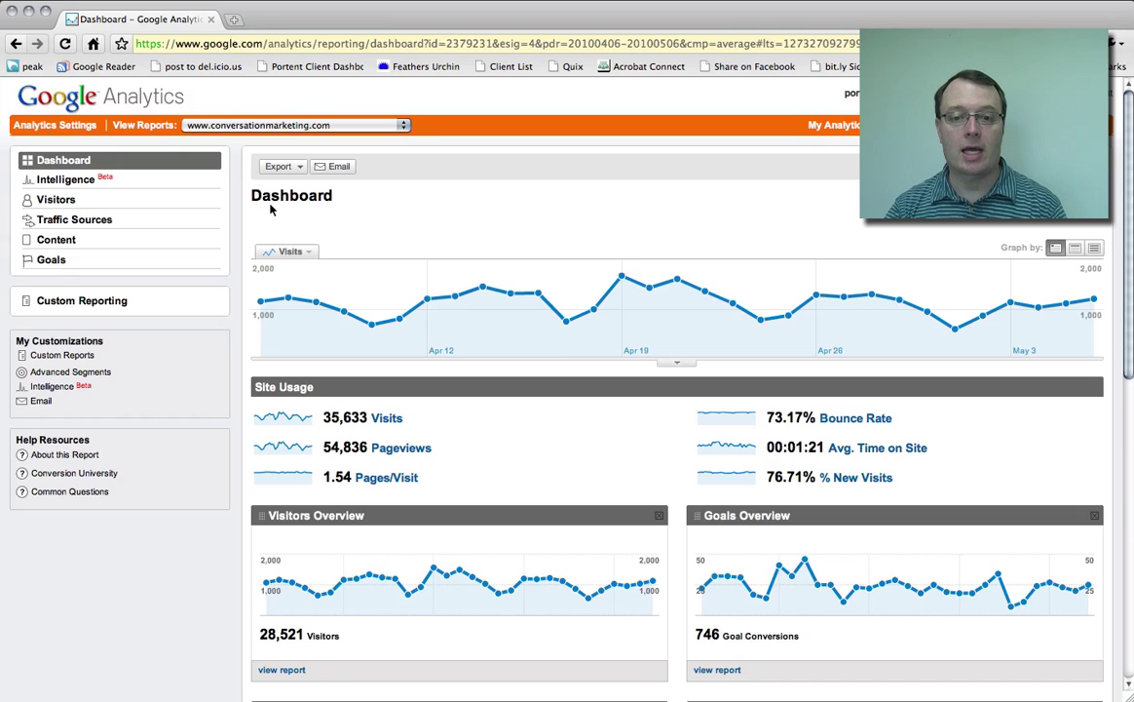
- Open the Absolute Unique Visitors report under Visitor Trending for conversationmarketing.com
click(61, 200)
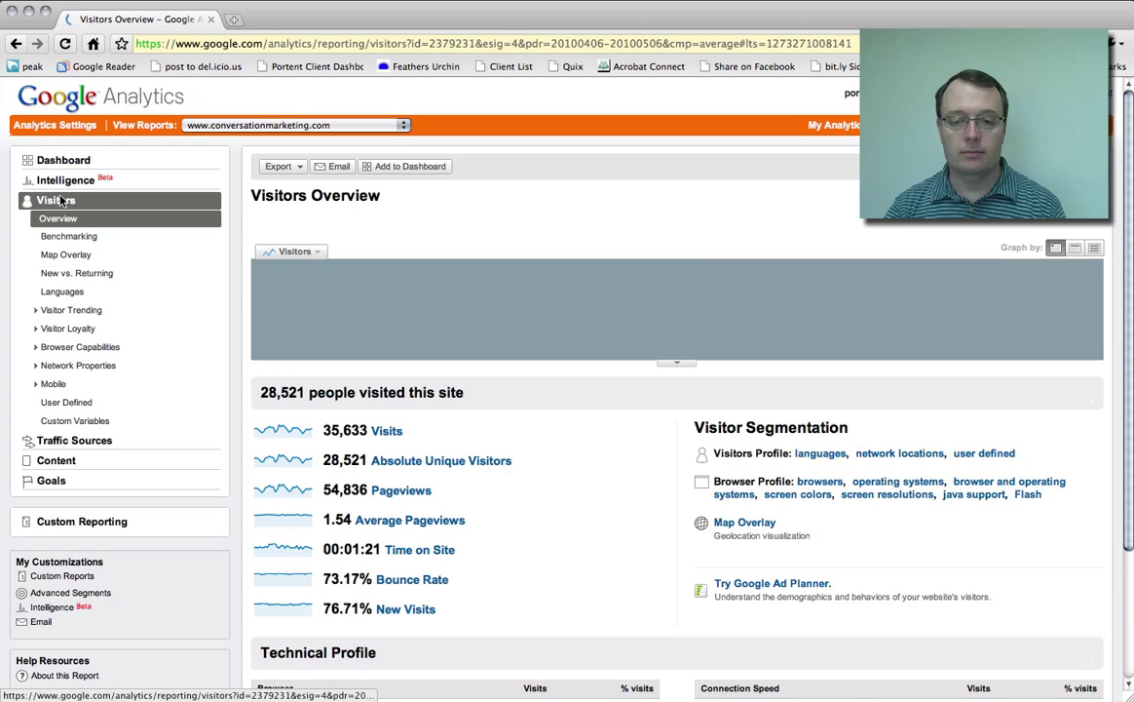
click(64, 311)
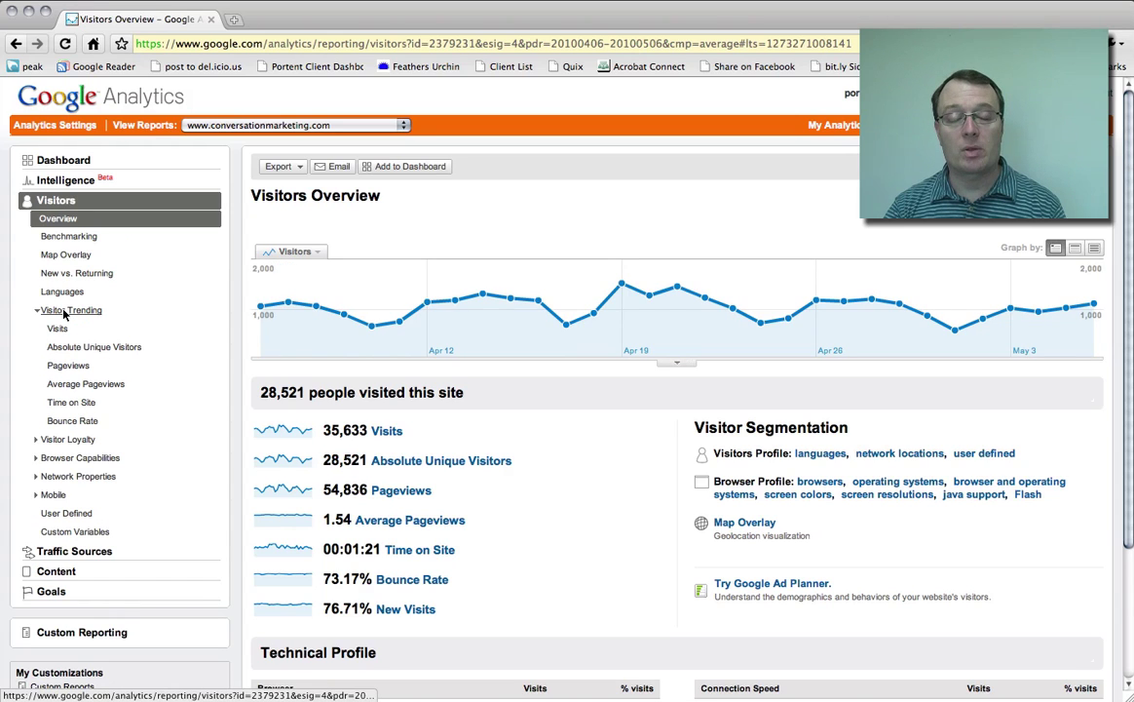
click(66, 349)
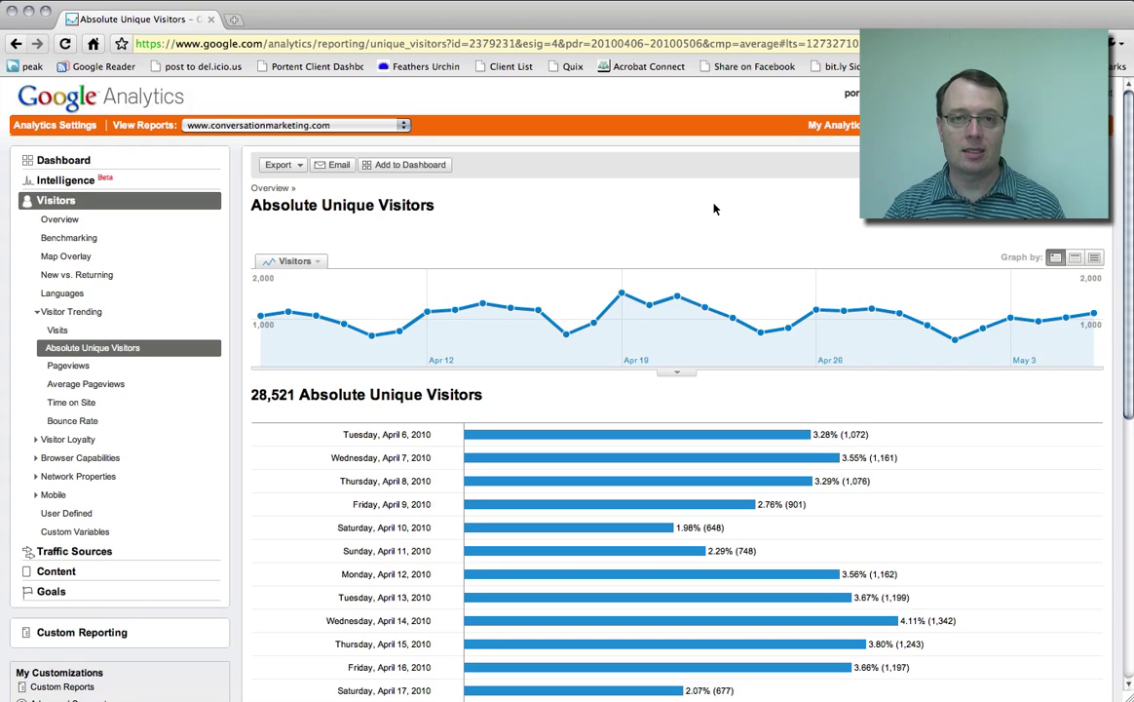
mouse_move(642, 274)
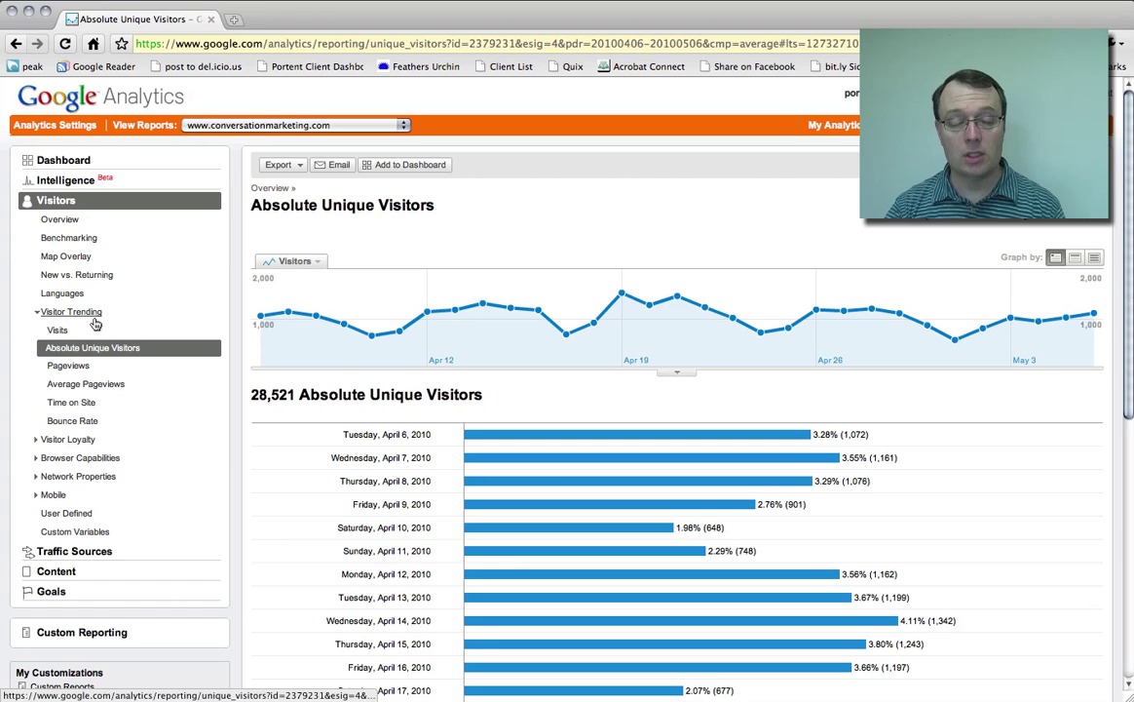
- Open the Average Pageviews report and examine the daily pages-per-visit figures
click(62, 386)
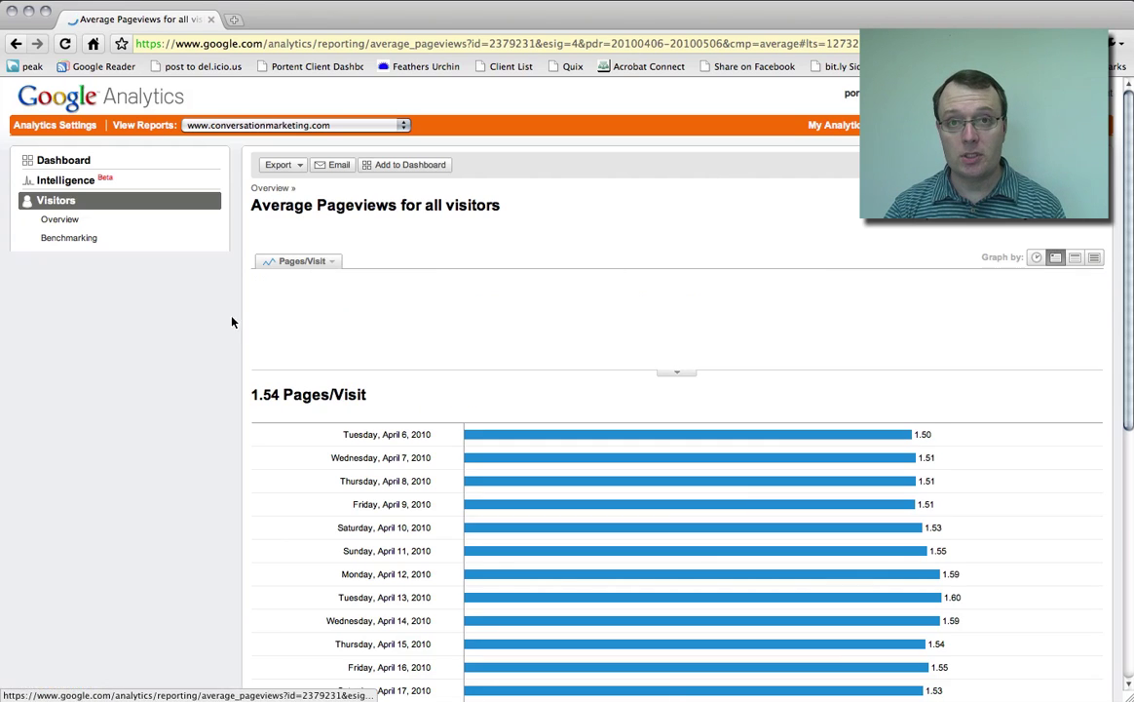
scroll(500, 250, down, 3)
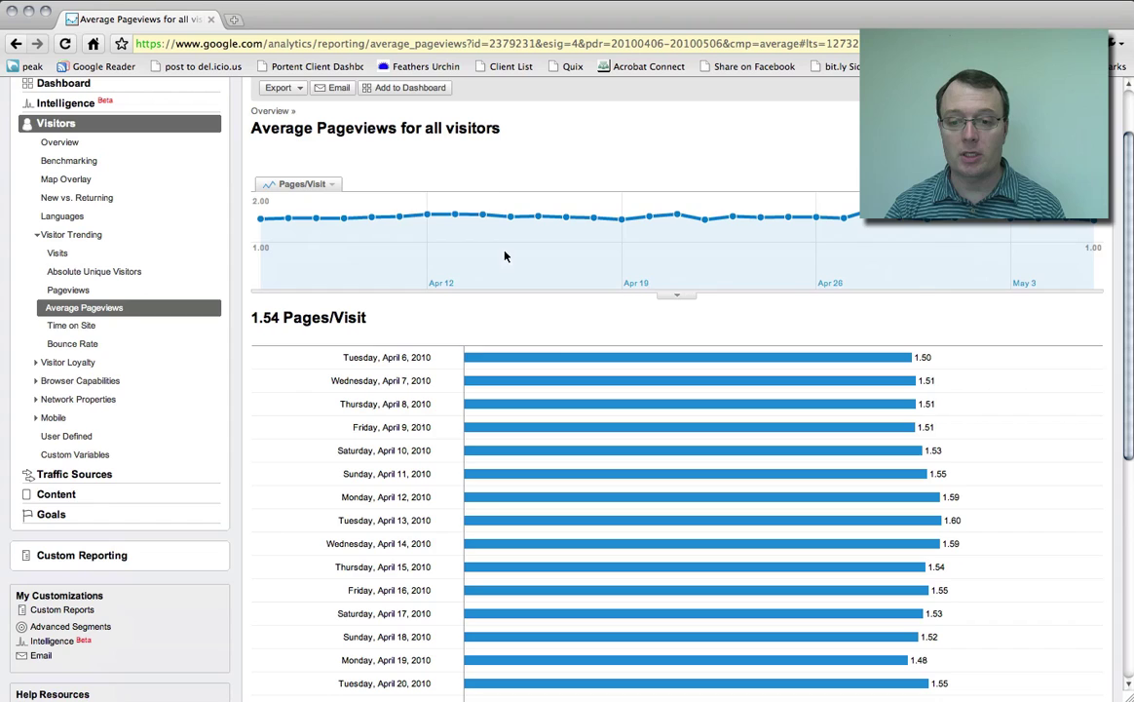
scroll(309, 292, up, 3)
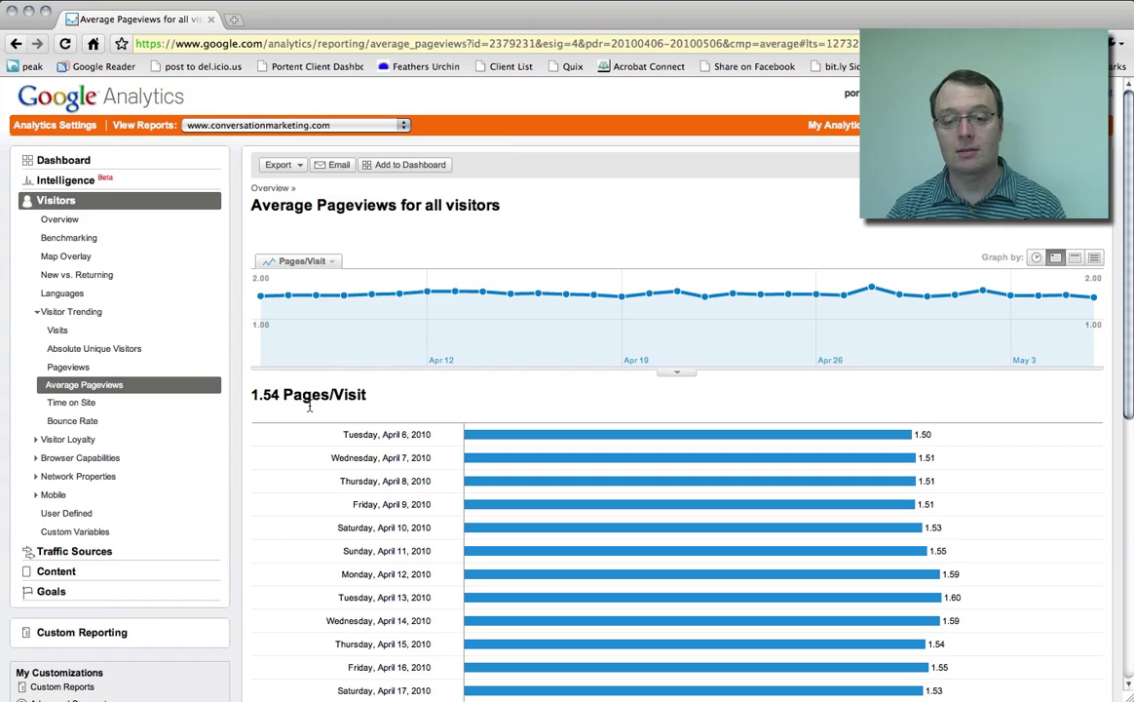
- Examine the daily averages in the Time on Site report and switch to the Bounce Rate report
click(82, 403)
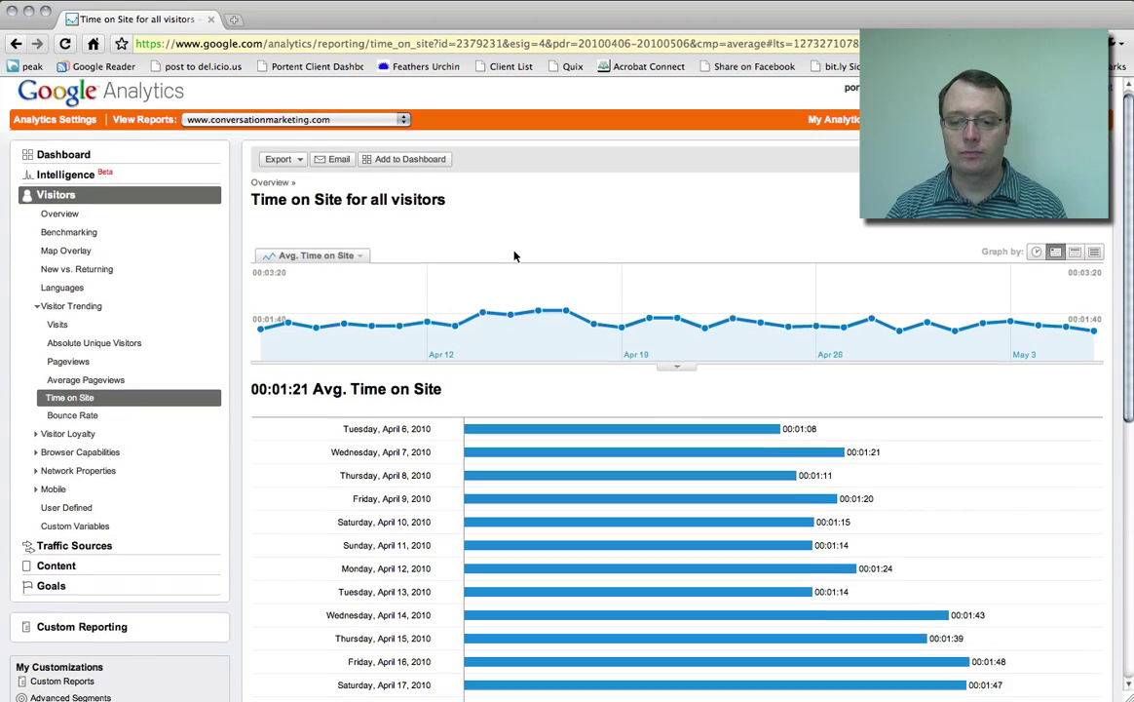
scroll(514, 257, down, 1)
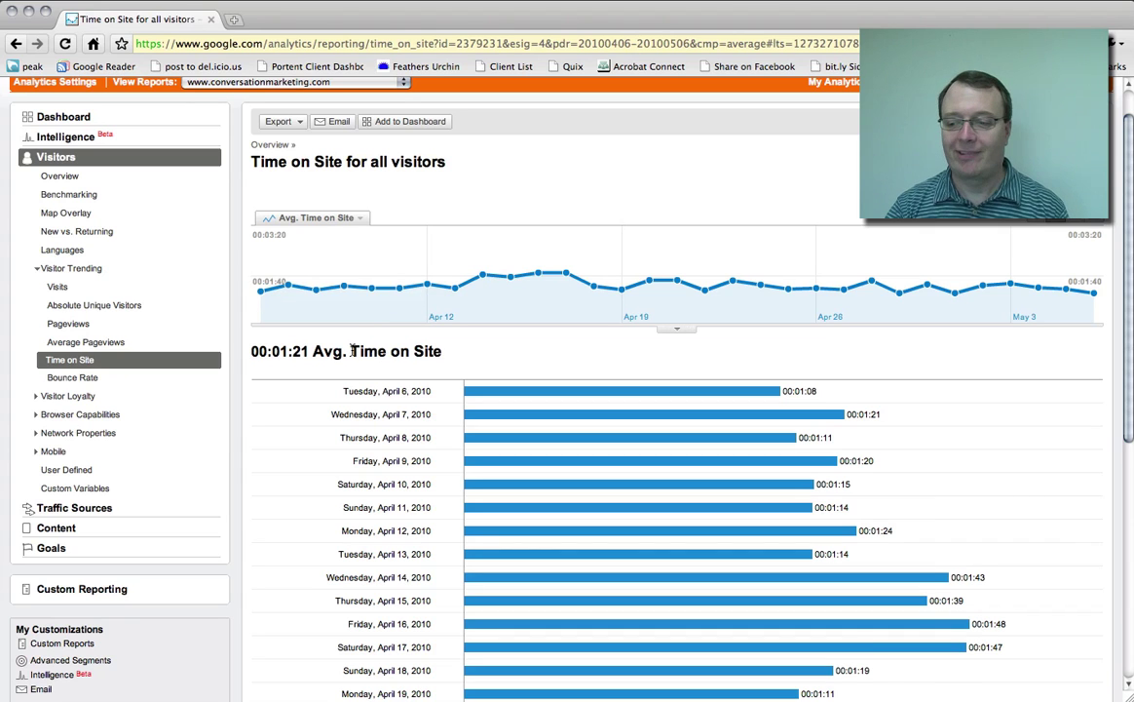
scroll(352, 351, down, 1)
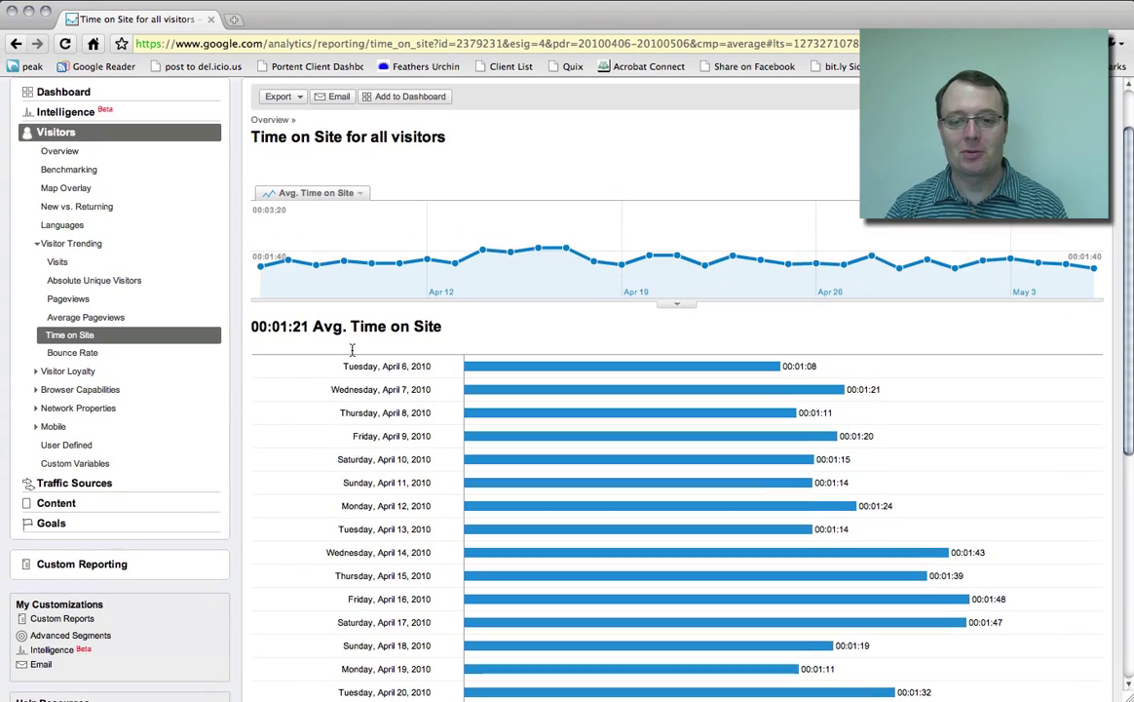
scroll(352, 351, up, 1)
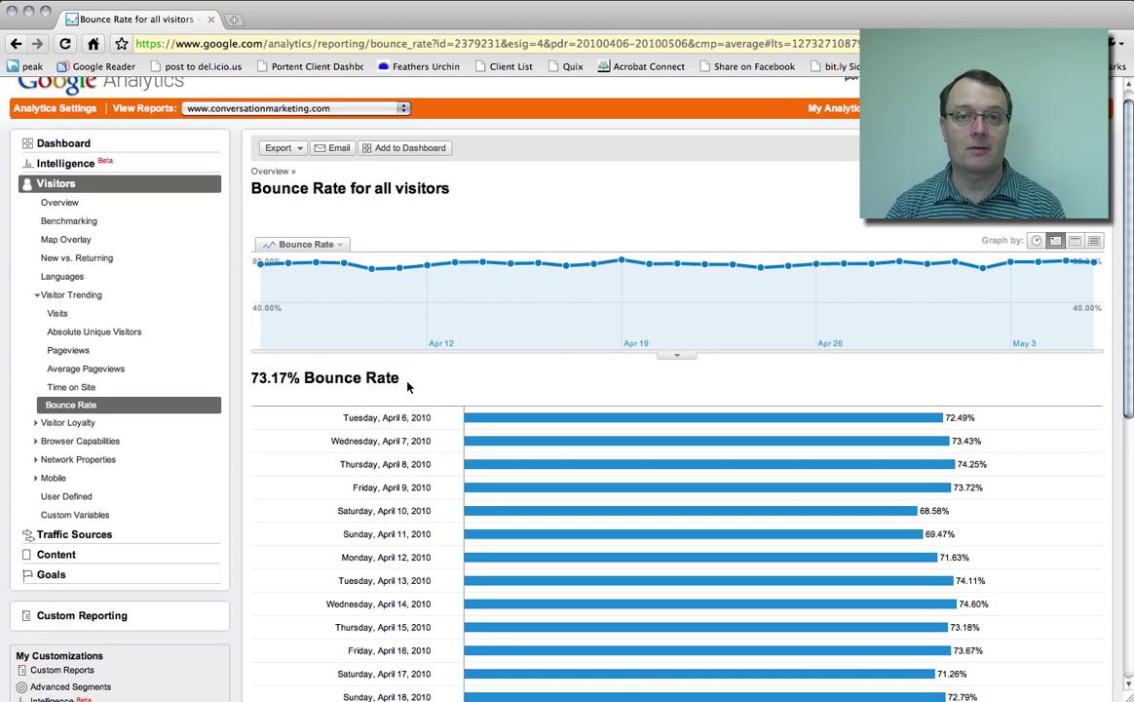
- Collapse the Visitor Trending group, glance at the Visitor Loyalty reports, and open the Mobile Devices report
click(82, 296)
click(73, 315)
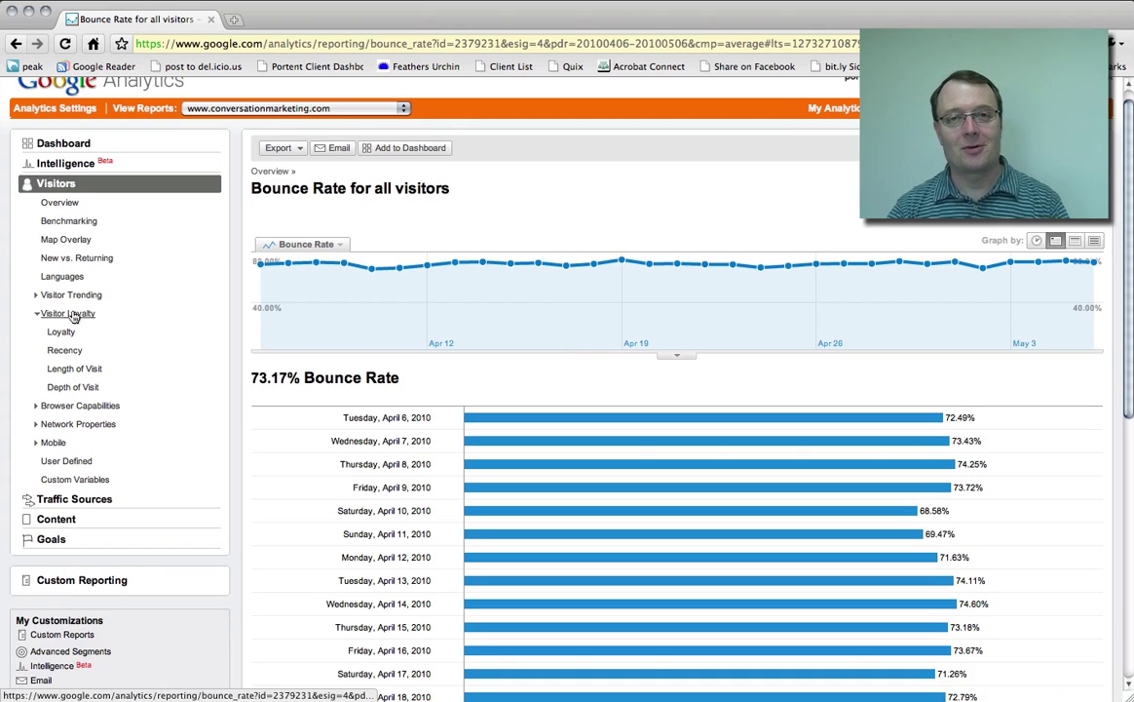
click(73, 315)
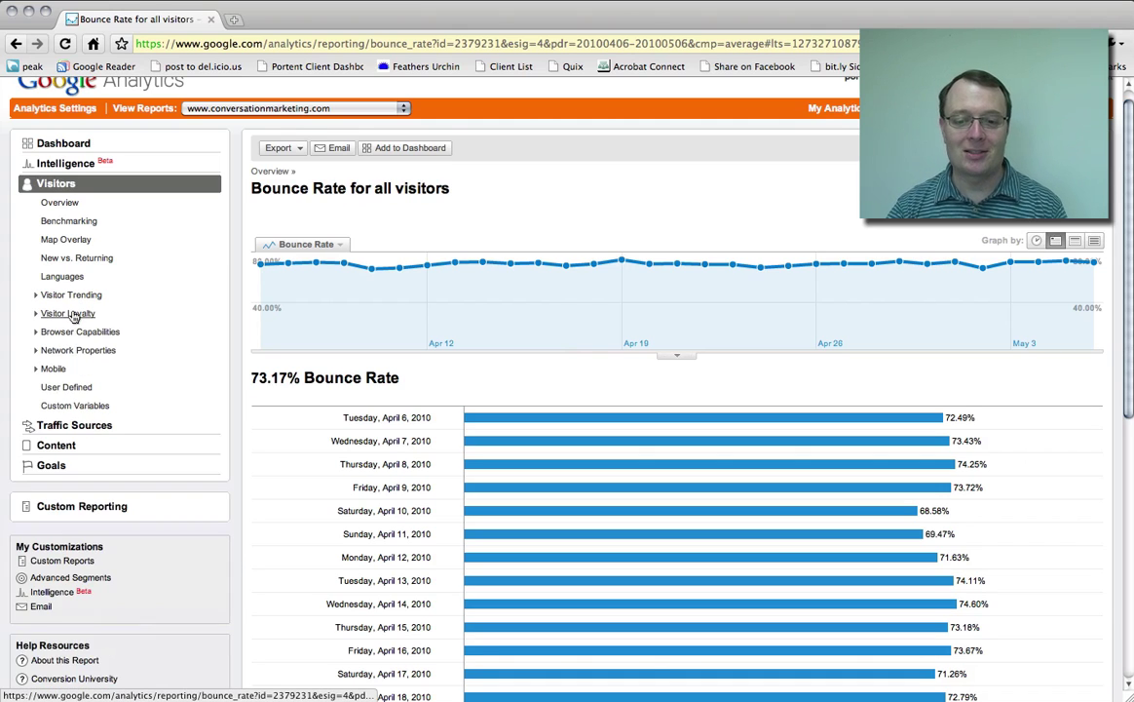
click(50, 371)
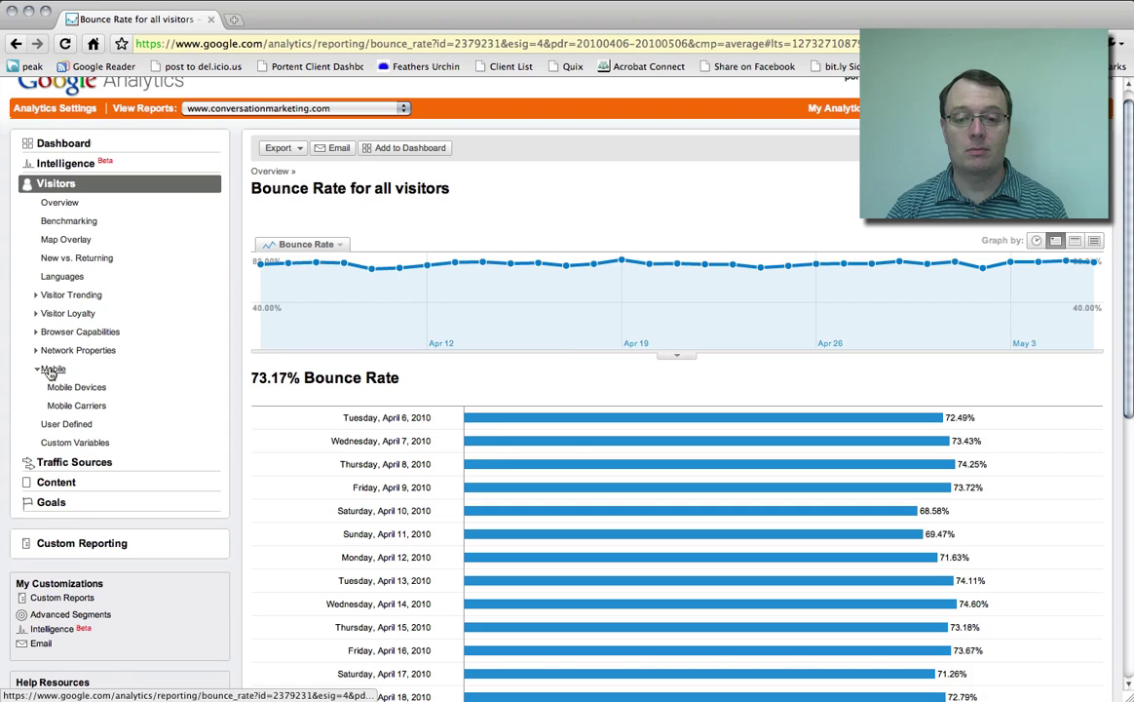
click(65, 388)
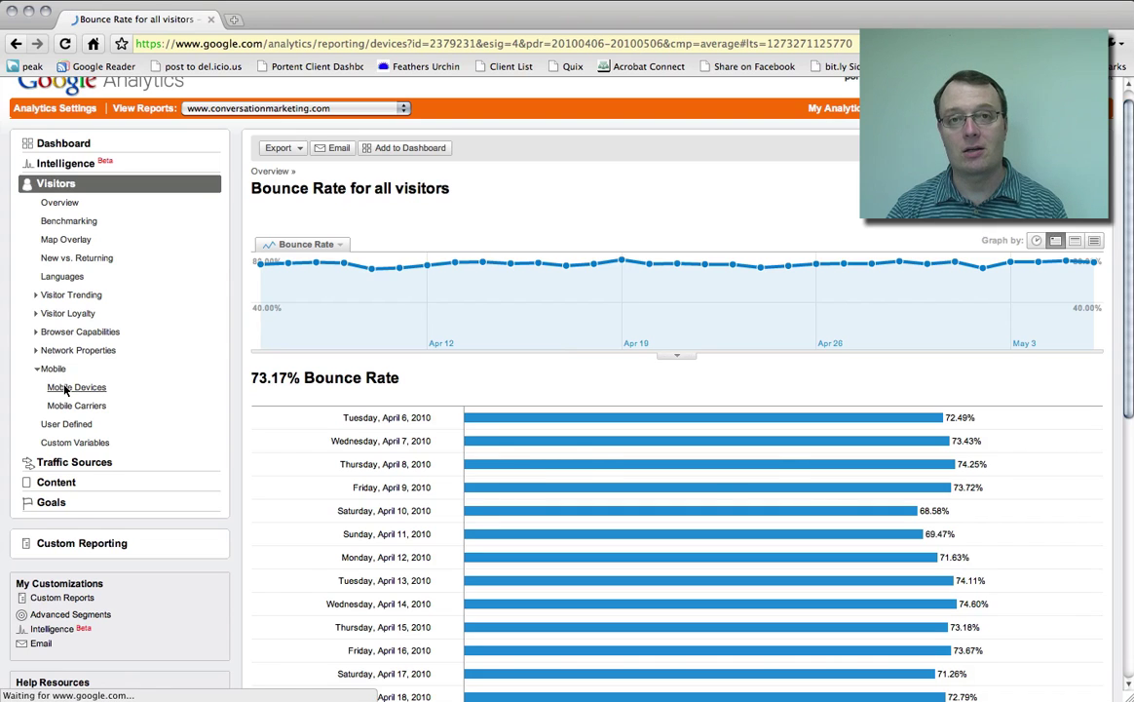
- Break down the Mobile Devices table by Keyword as the second dimension beside Operating System
scroll(381, 416, down, 2)
scroll(381, 416, down, 1)
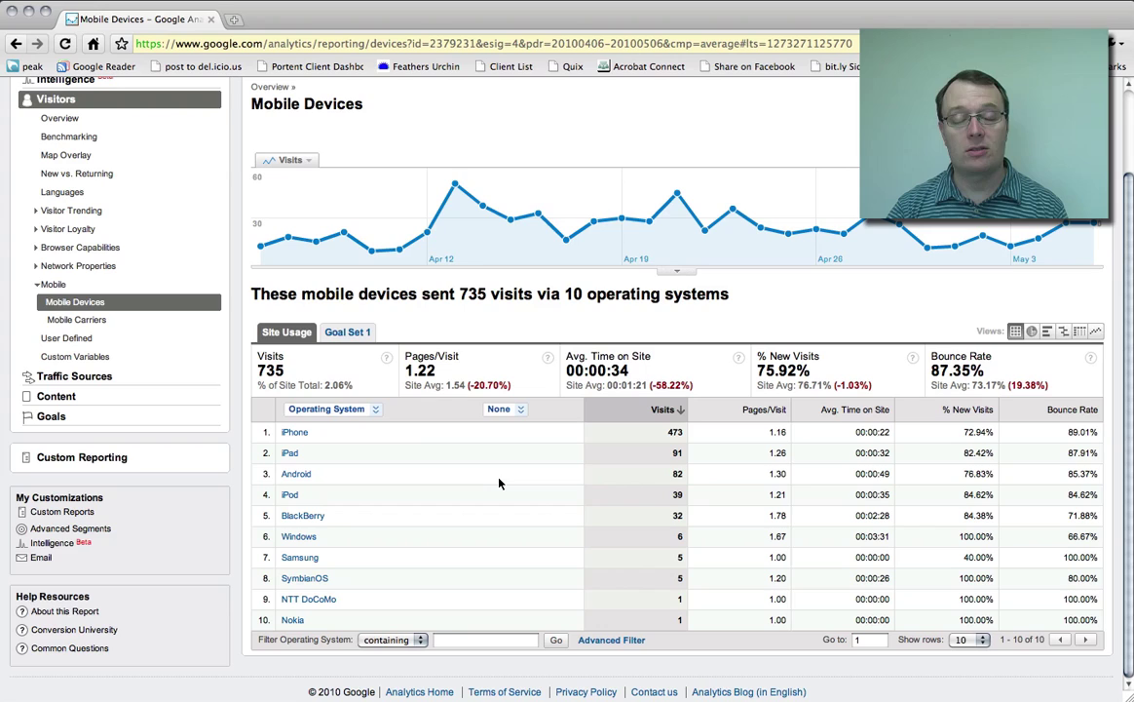
click(521, 410)
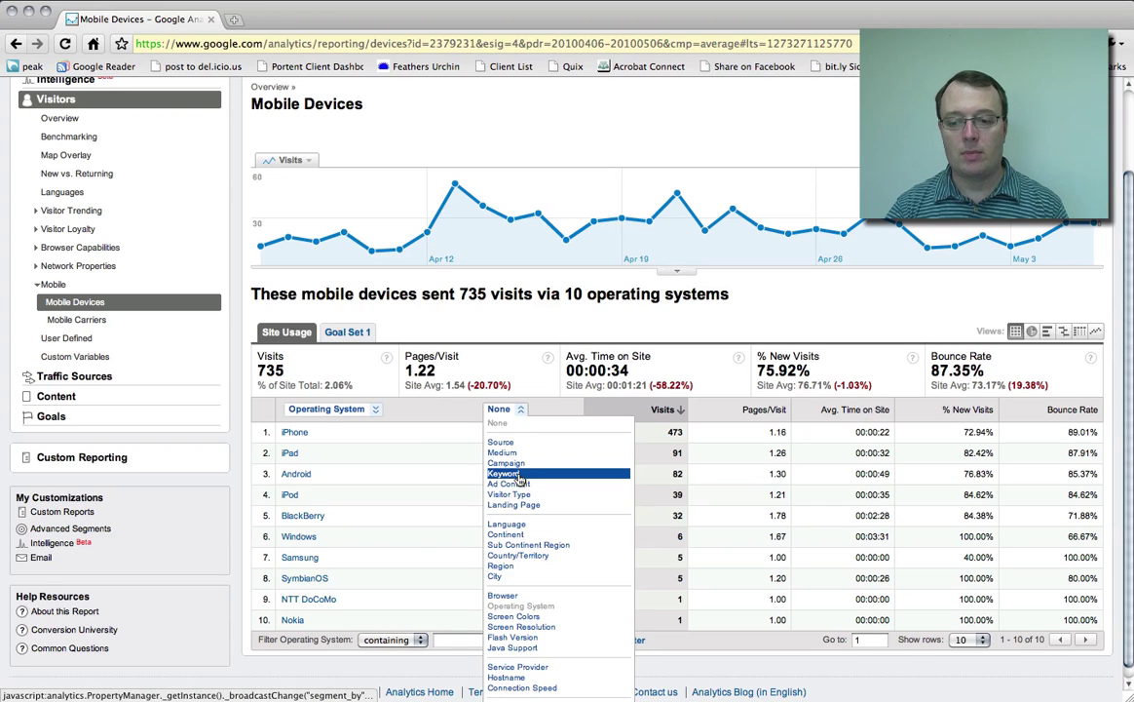
click(519, 475)
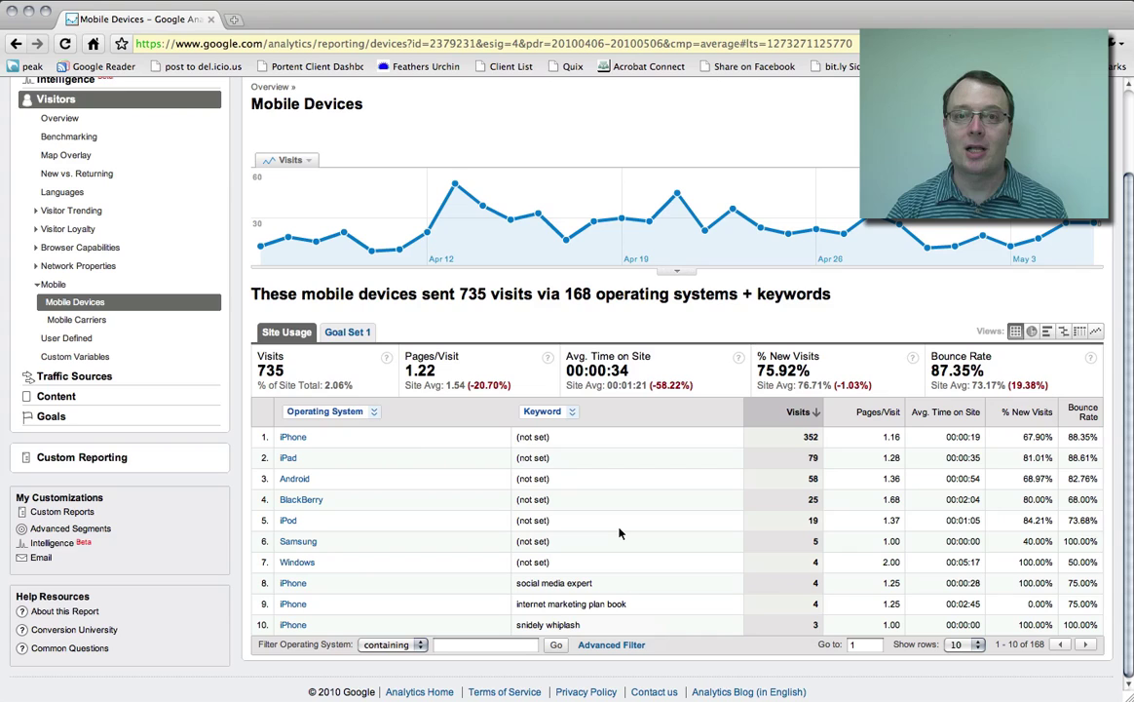
- Open the All Traffic Sources report and set its table to show 50 rows
click(84, 381)
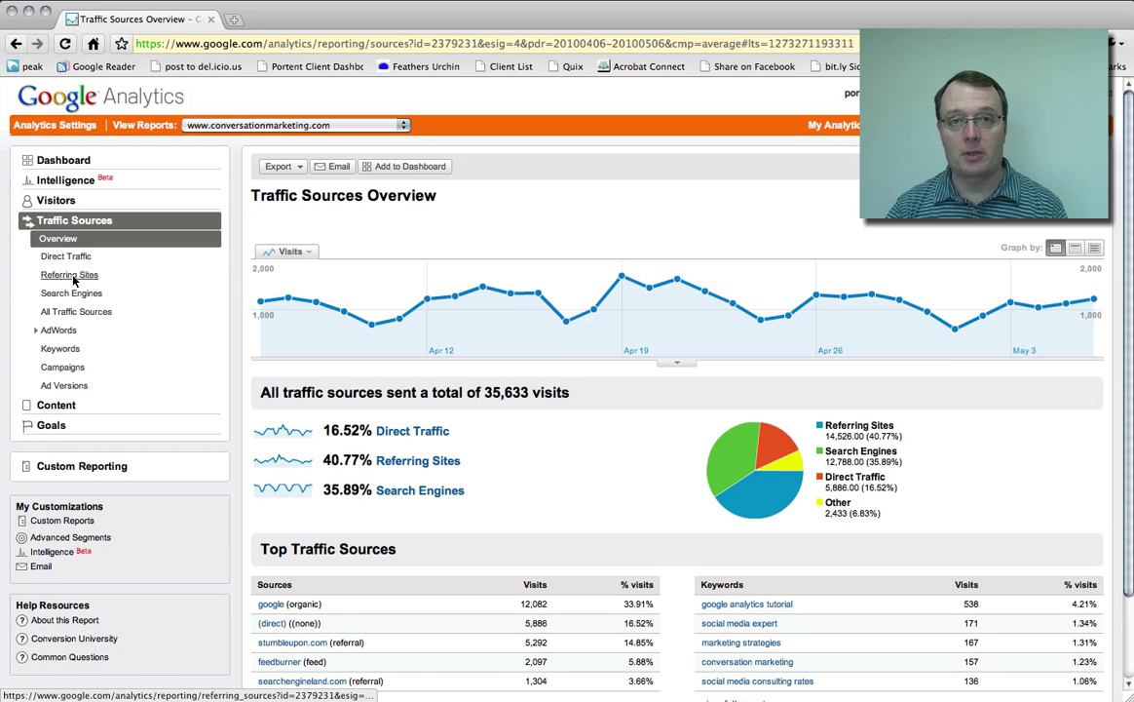
click(70, 314)
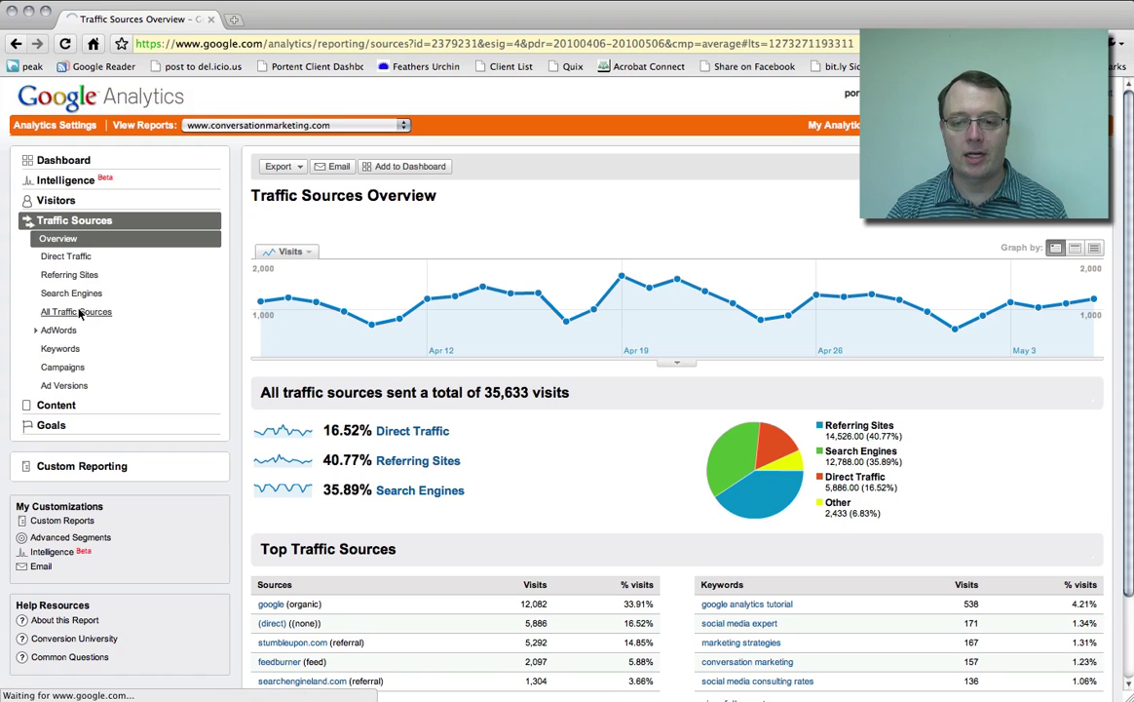
scroll(238, 332, down, 3)
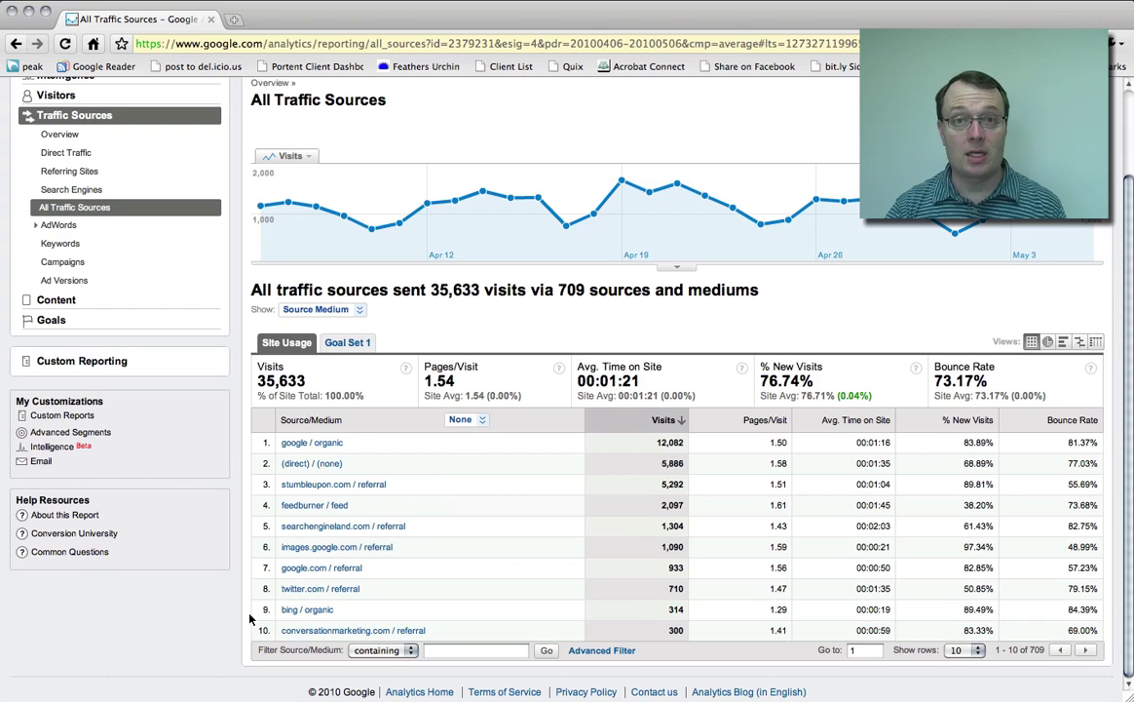
click(974, 649)
click(958, 664)
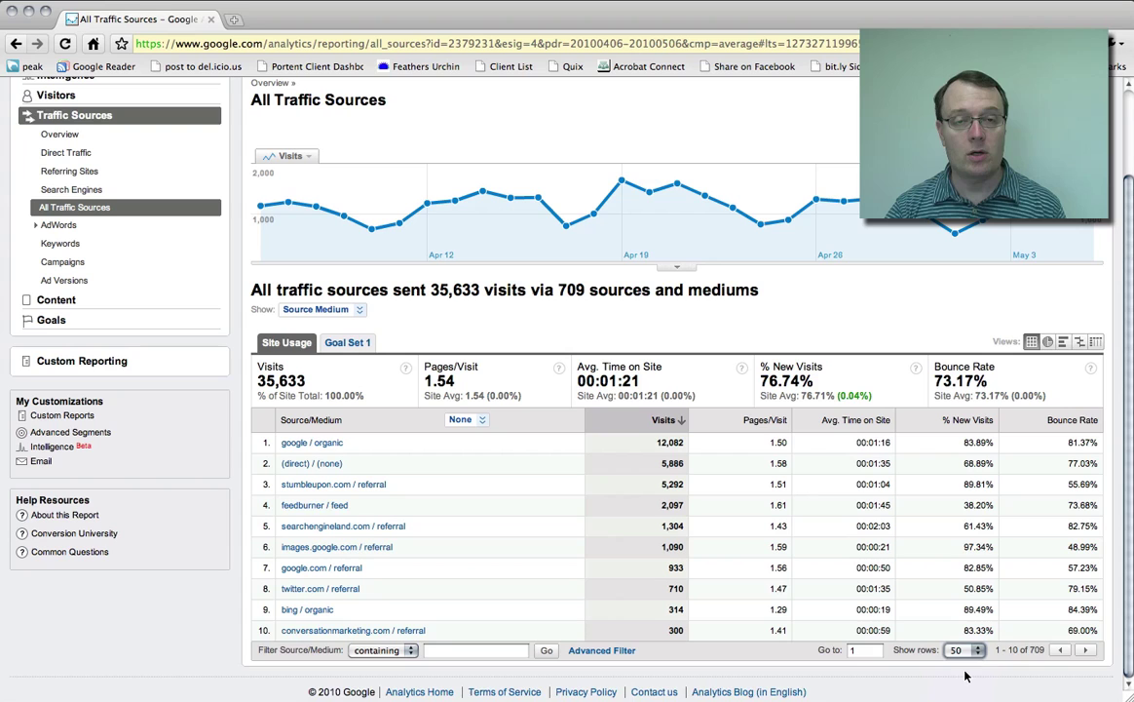
- Examine the source and medium entries in the All Traffic Sources table
scroll(713, 517, down, 2)
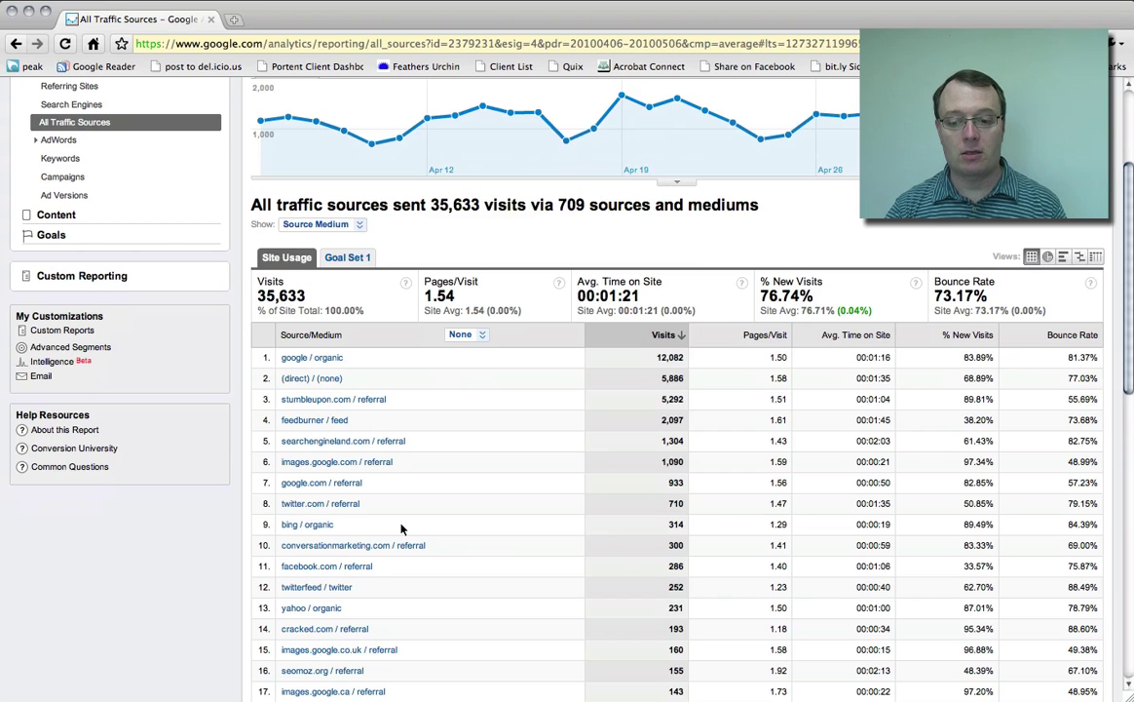
scroll(401, 527, down, 3)
scroll(401, 527, down, 1)
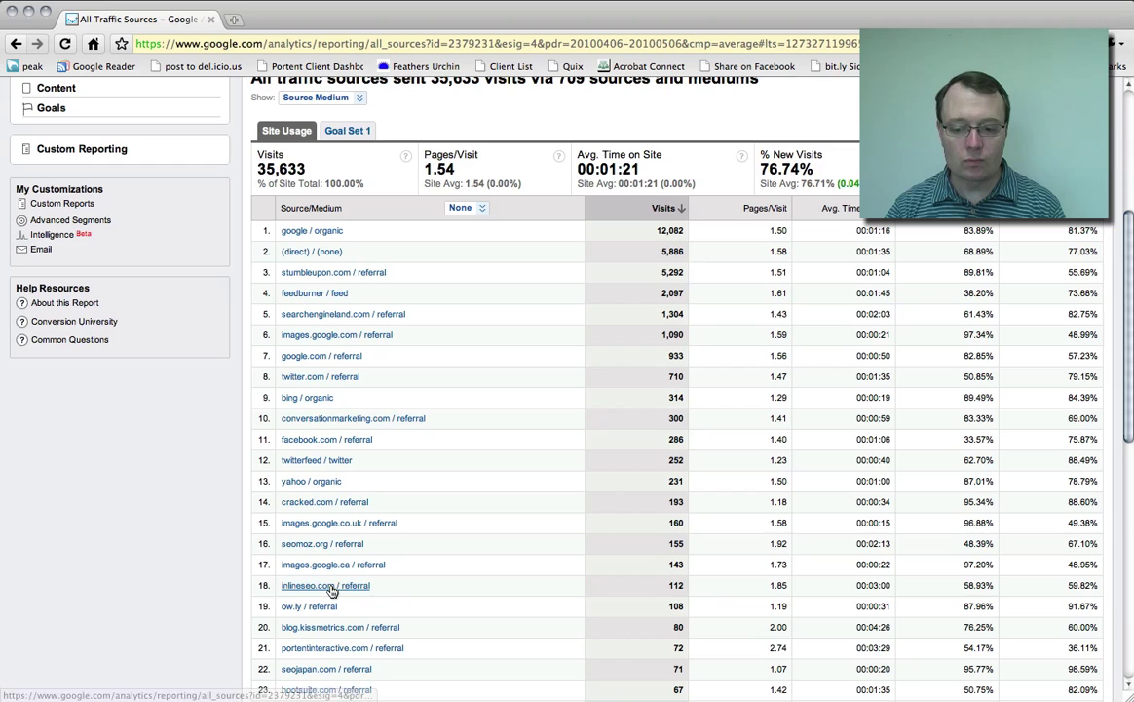
scroll(457, 534, down, 2)
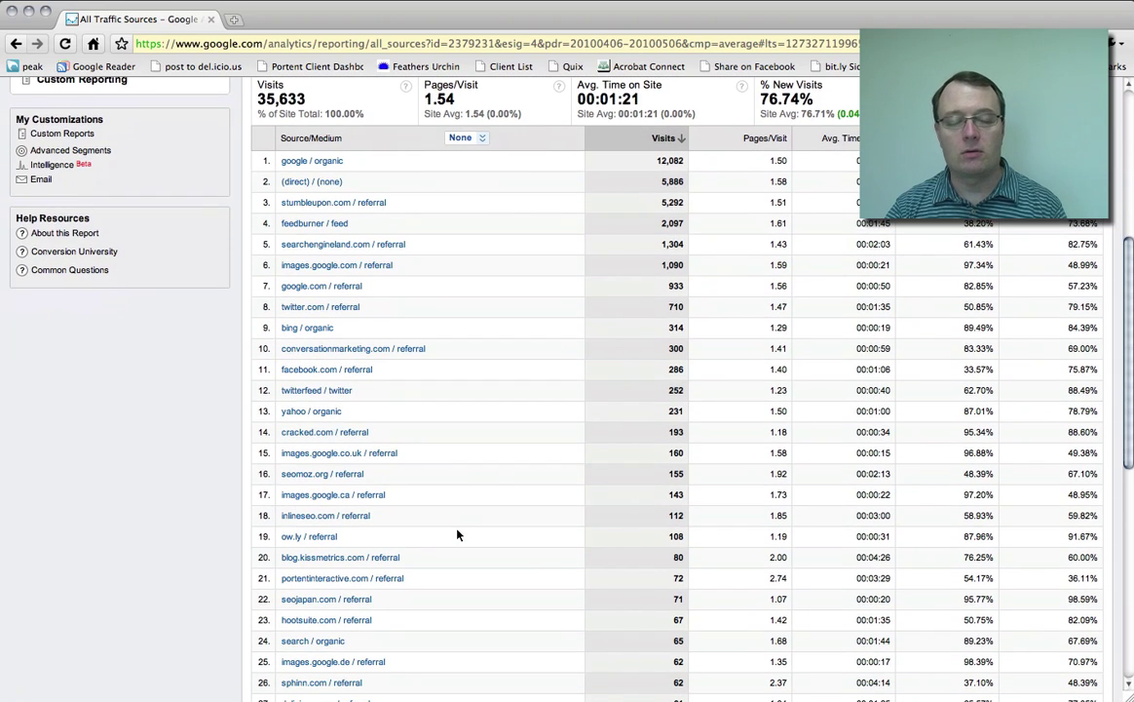
scroll(456, 534, up, 10)
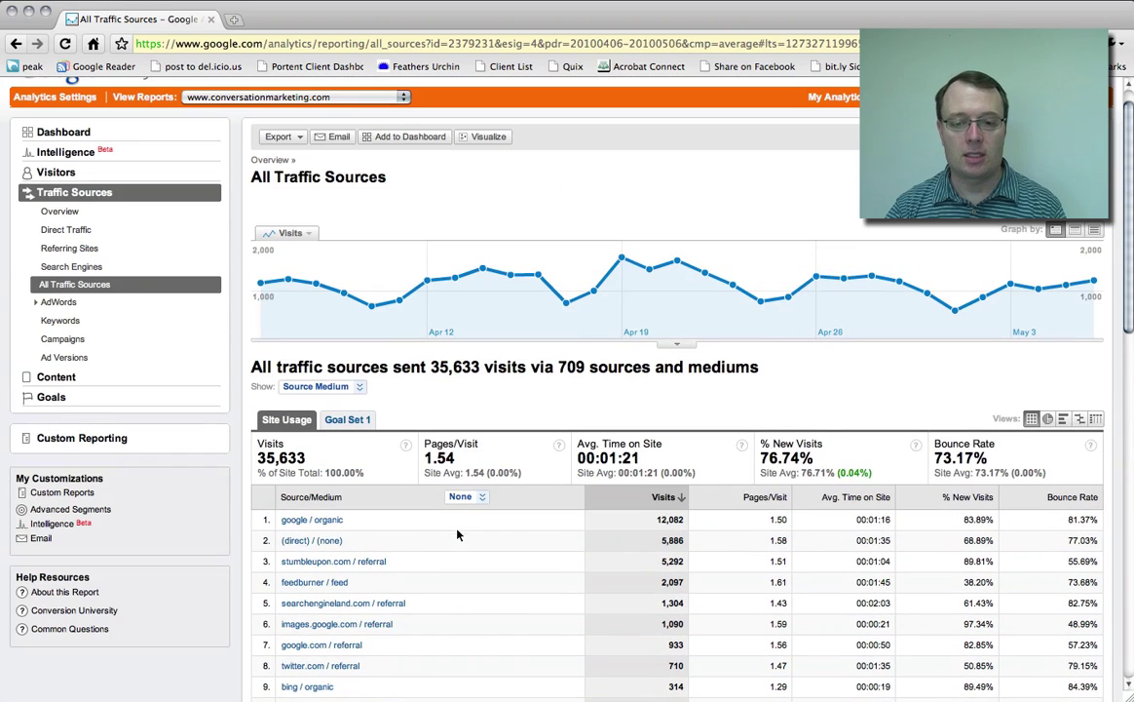
- Open the Keywords report and limit it to non-paid search visits
click(71, 322)
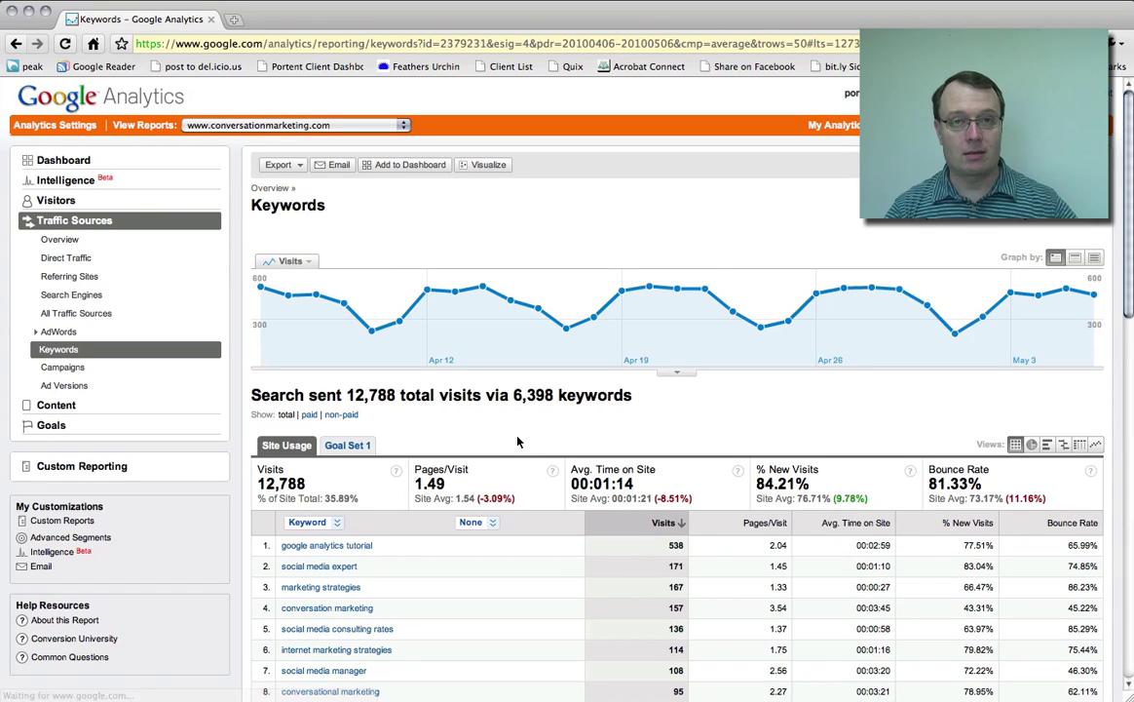
click(336, 417)
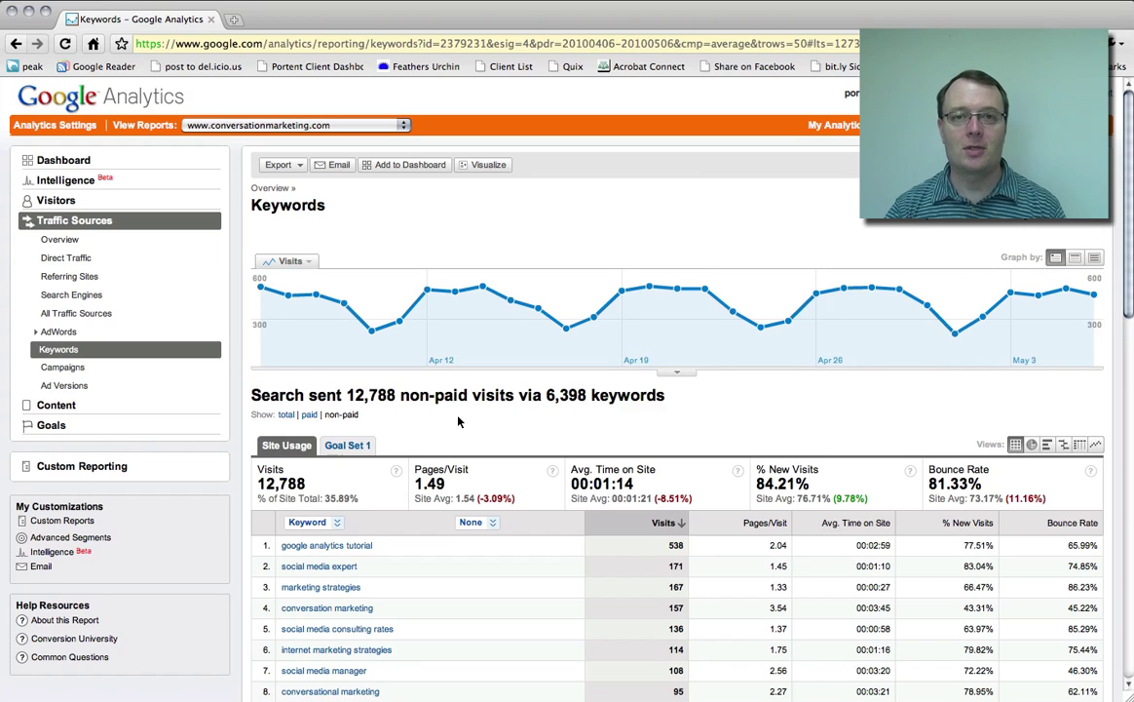
- Add Source as the second dimension of the non-paid keyword table and review the listed keywords
scroll(458, 421, down, 3)
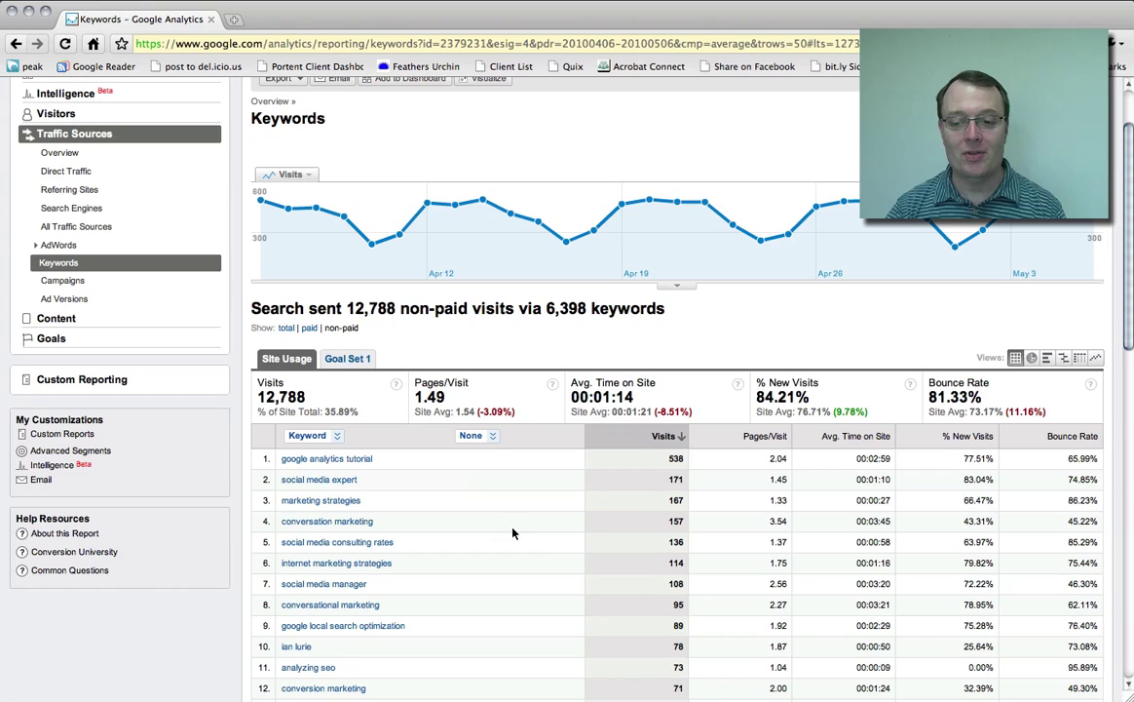
click(493, 436)
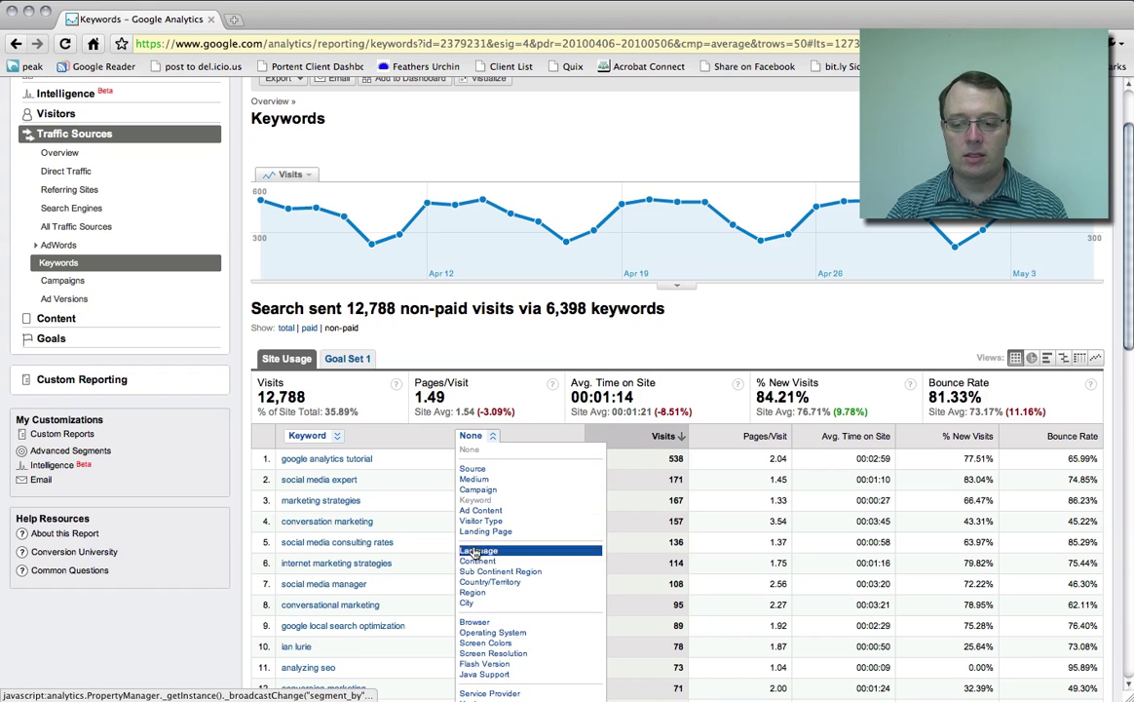
click(473, 469)
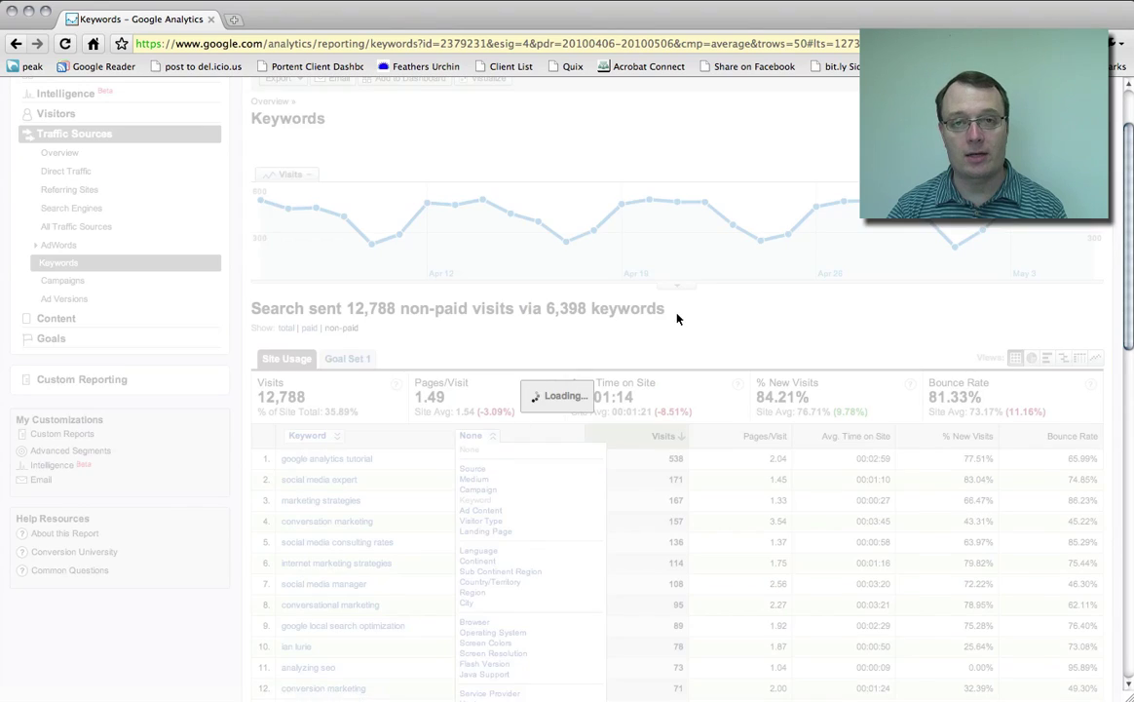
scroll(585, 321, down, 5)
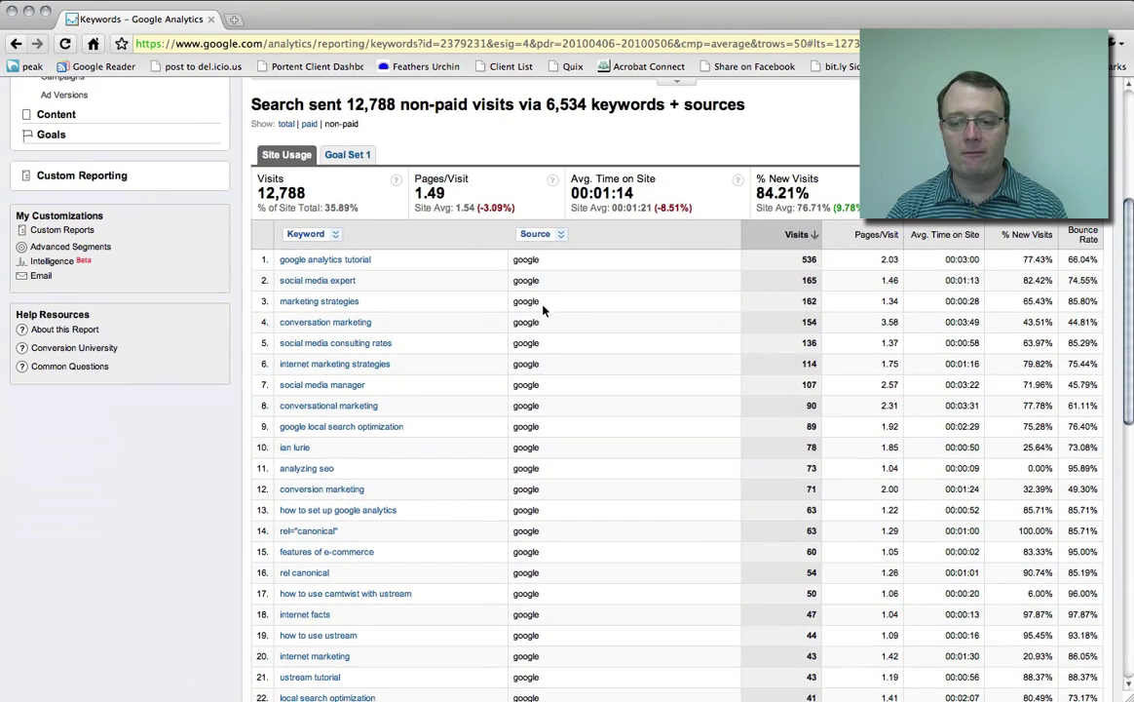
scroll(523, 301, down, 15)
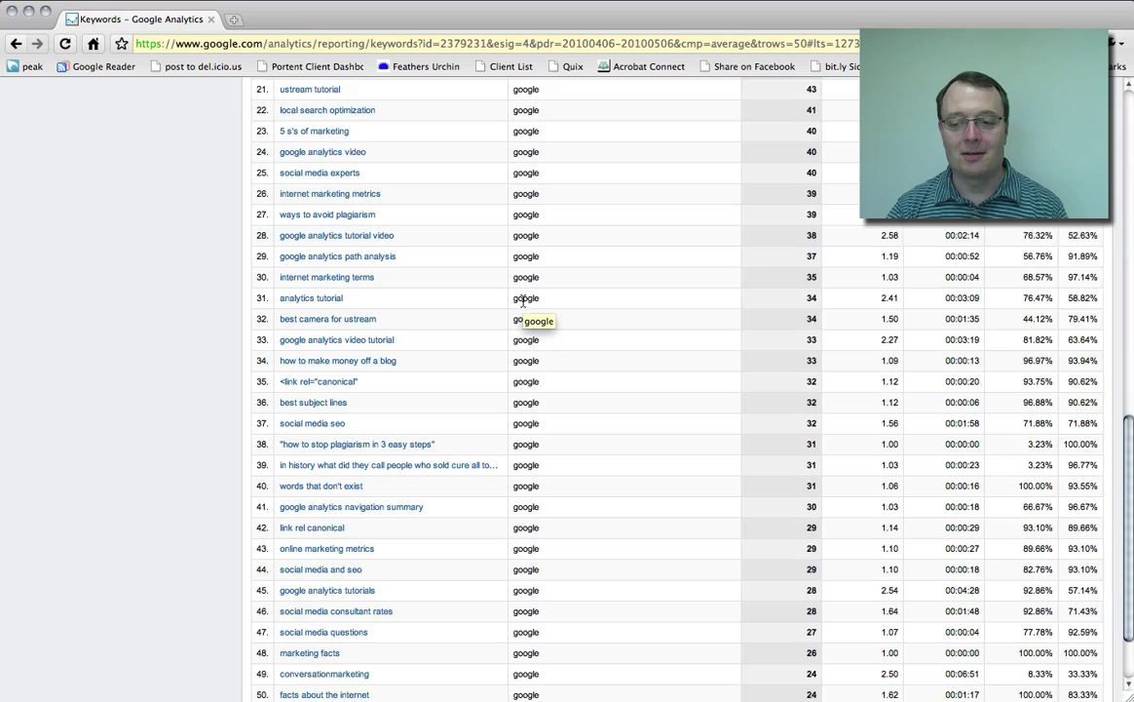
scroll(523, 301, up, 20)
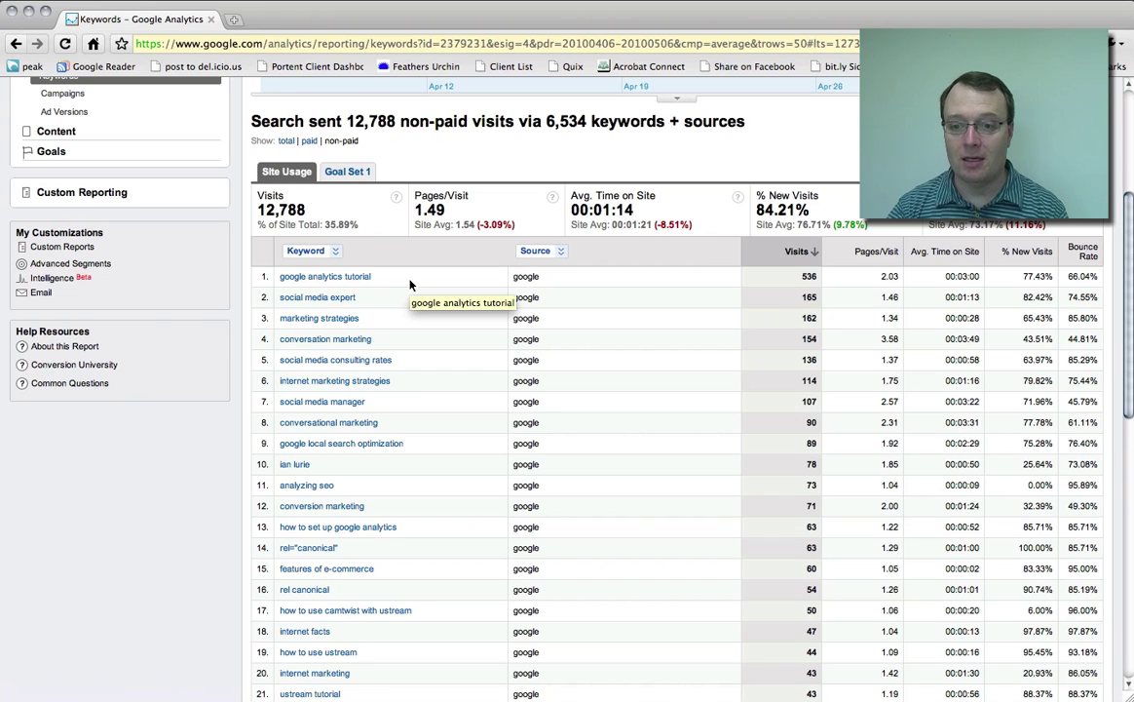
- Change the second dimension of the non-paid keyword table from Source to Screen Resolution and review the resulting rows
click(561, 251)
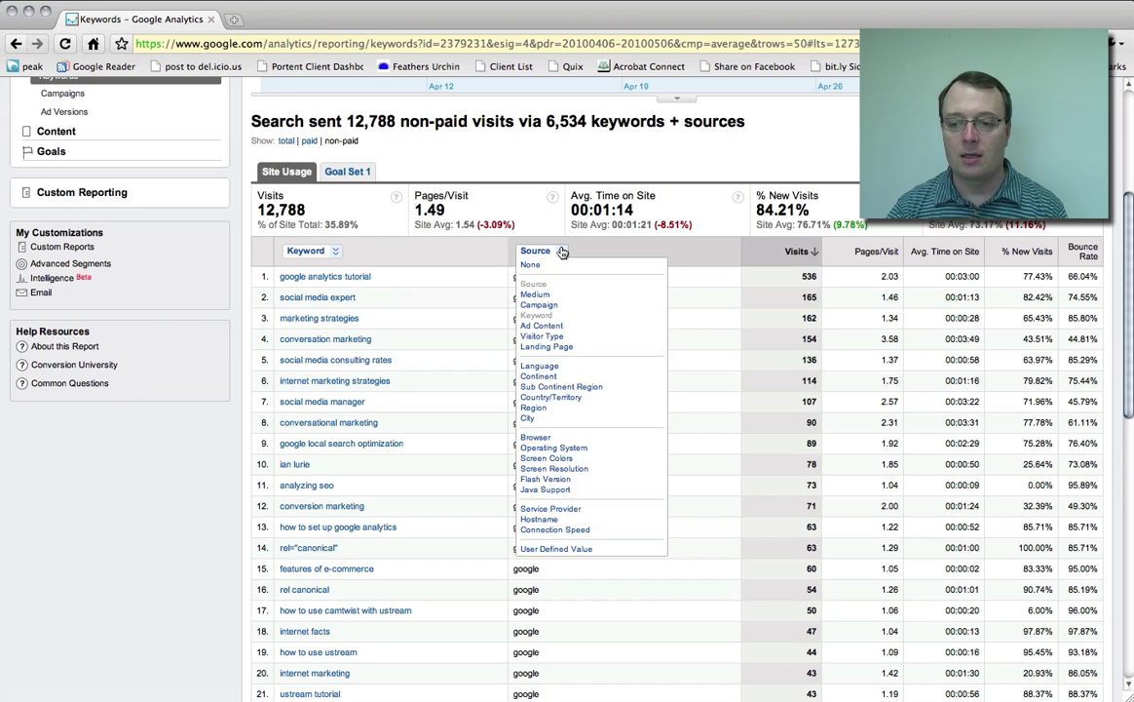
click(559, 468)
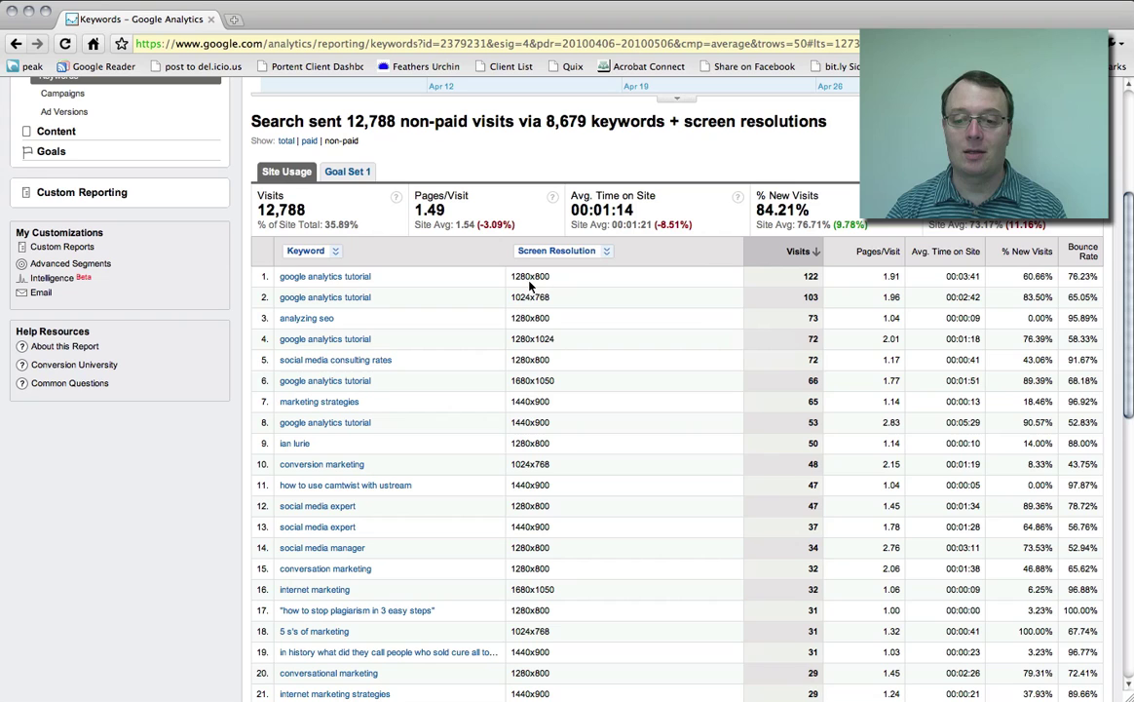
scroll(523, 390, down, 3)
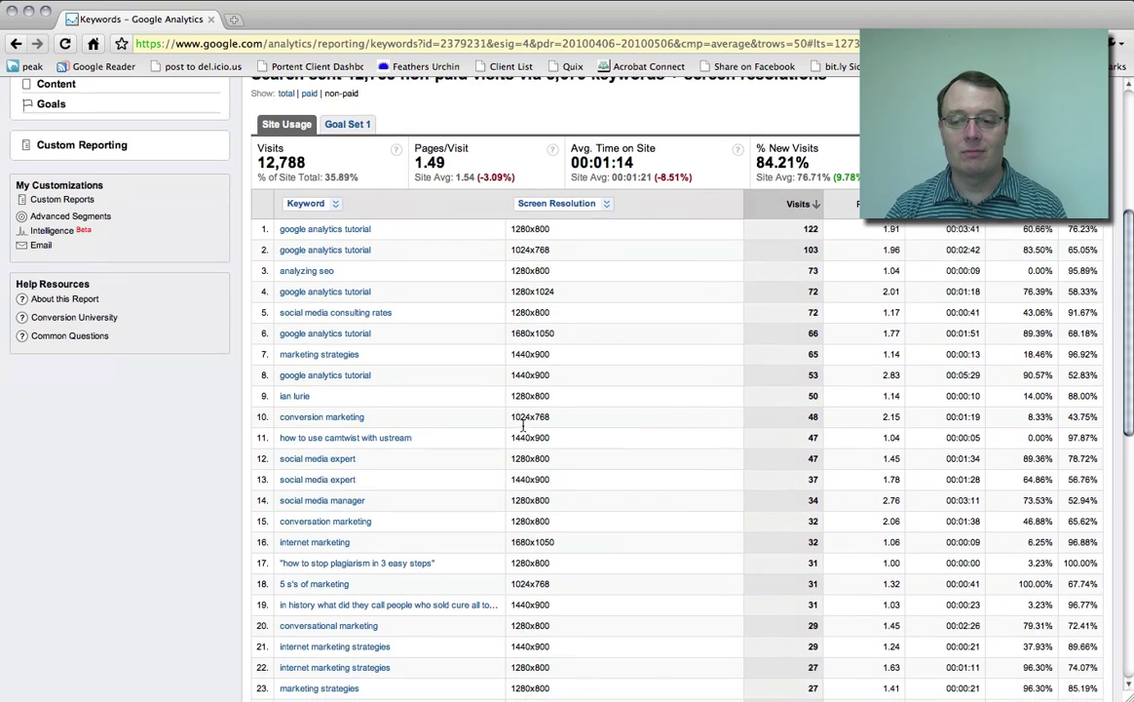
scroll(523, 426, up, 2)
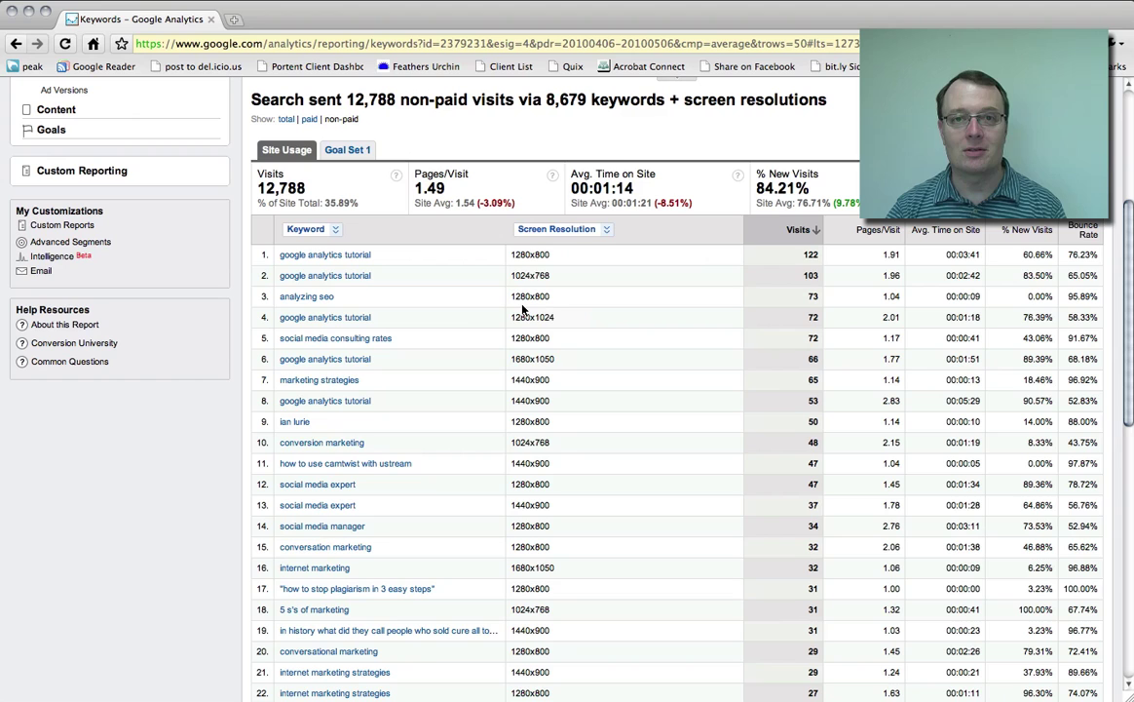
- Open the Content section's Top Content report and examine the page performance table
scroll(405, 282, up, 6)
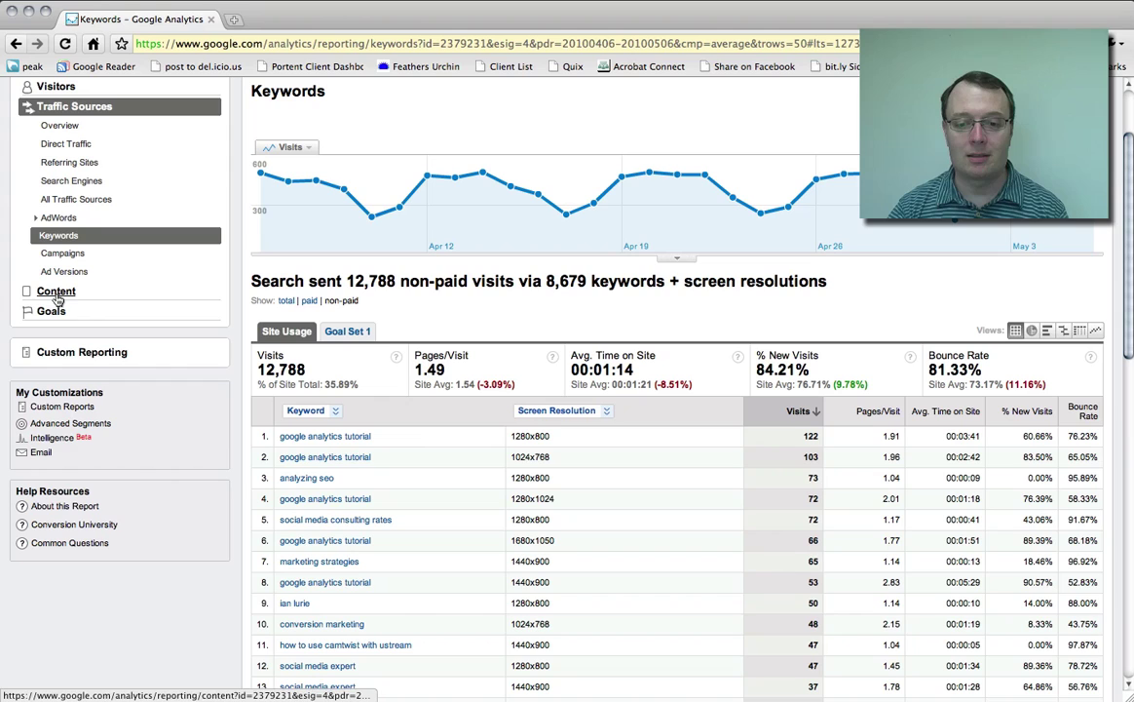
click(56, 295)
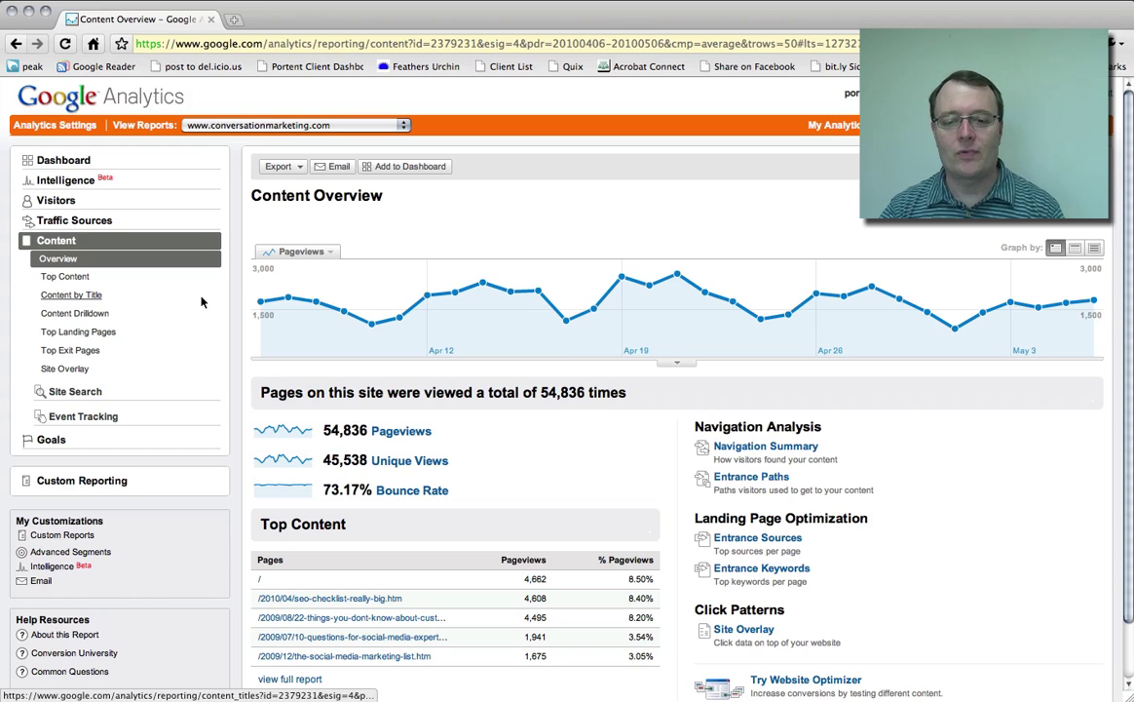
click(68, 281)
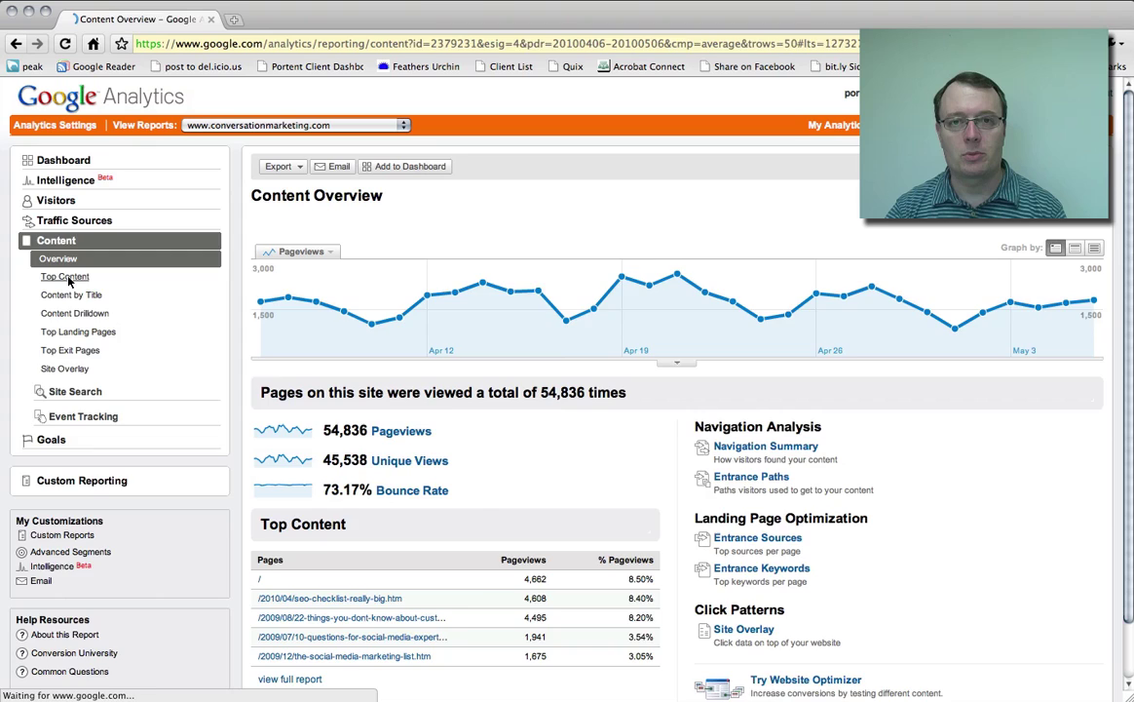
scroll(351, 292, down, 3)
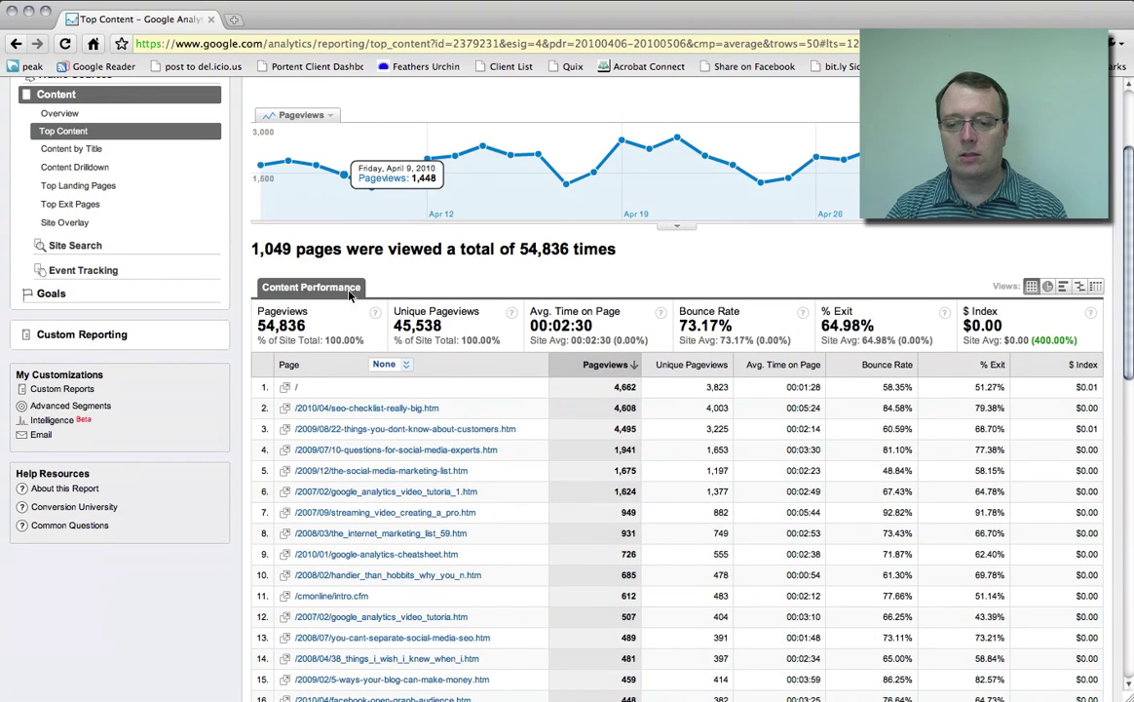
scroll(572, 416, down, 2)
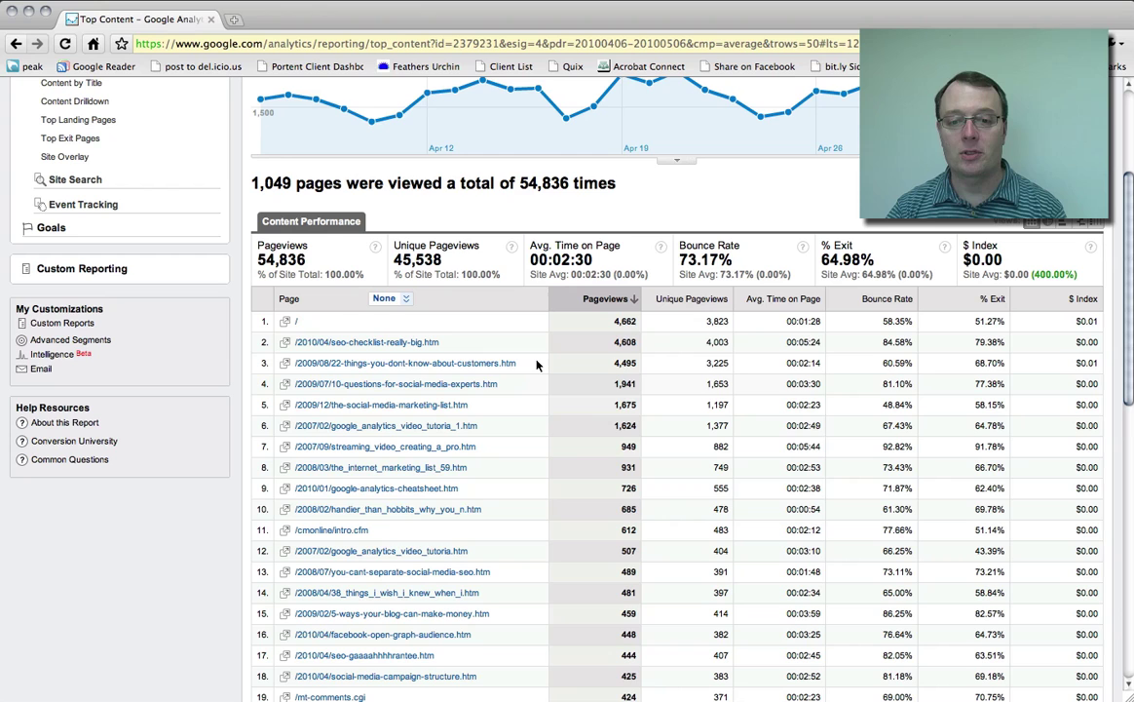
scroll(220, 294, up, 4)
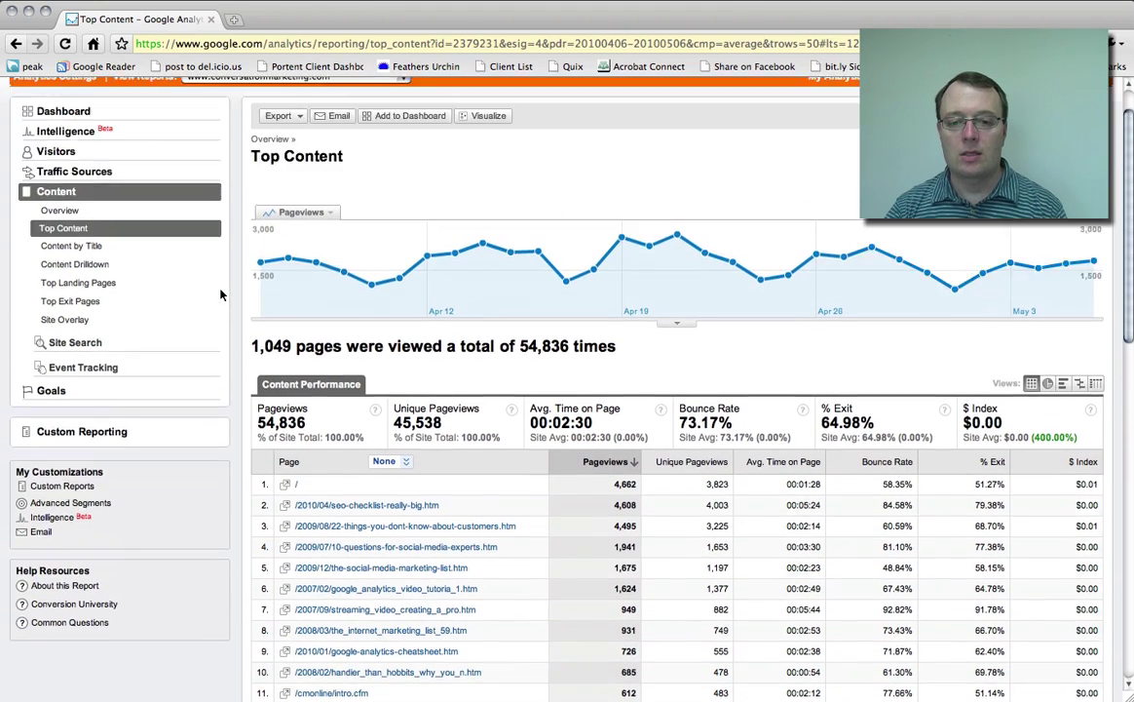
scroll(220, 294, up, 1)
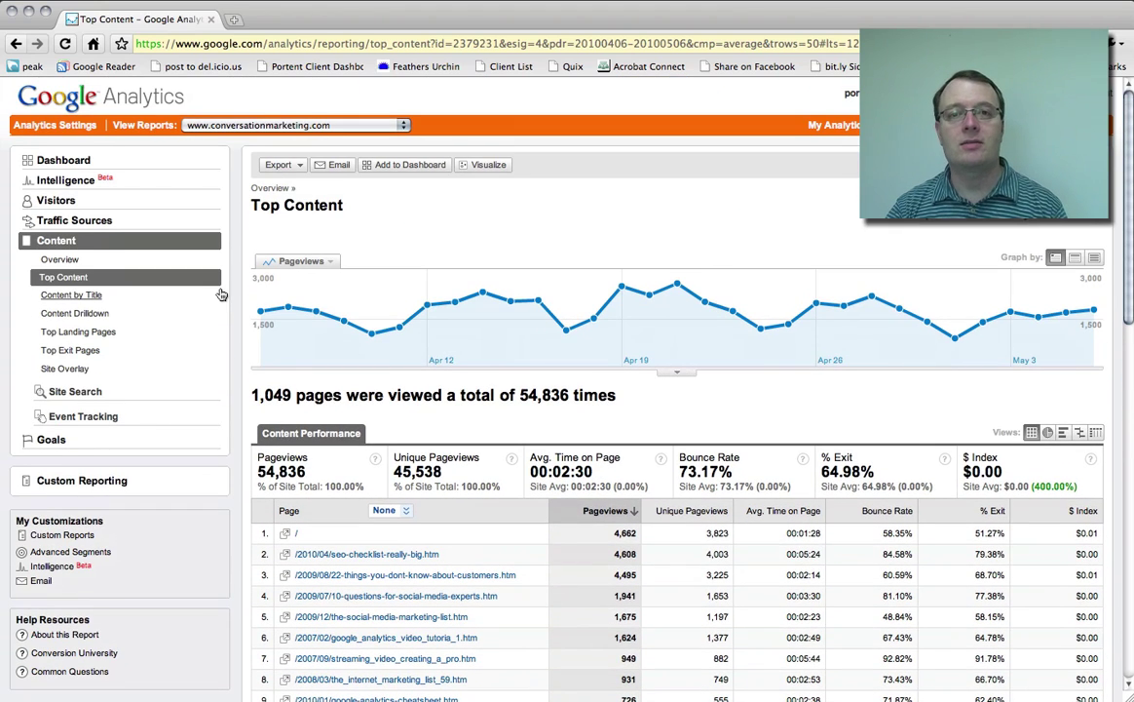